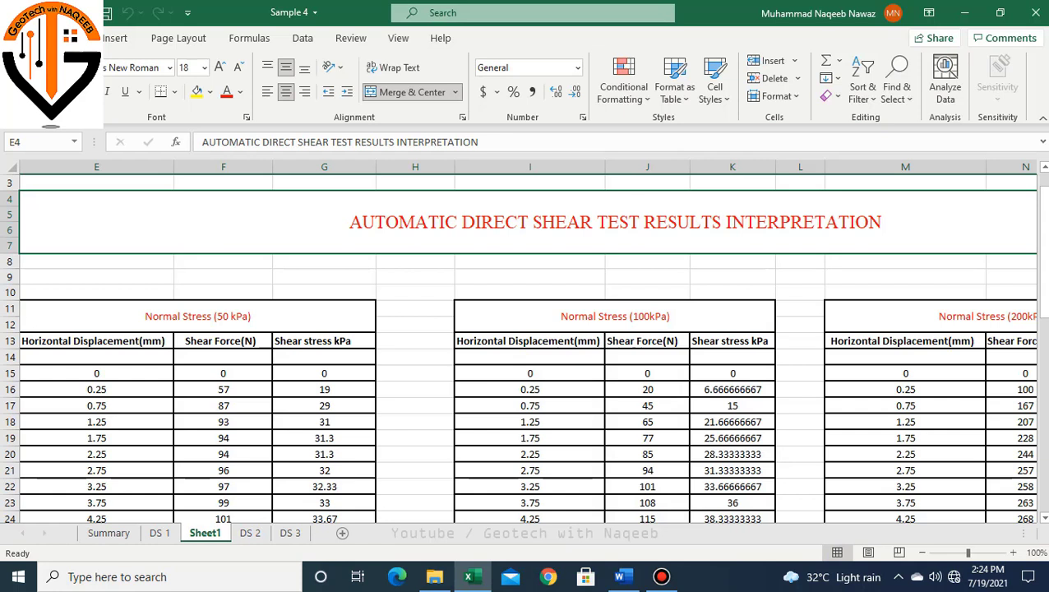
Step: Examine the displacement, shear force and shear stress tables for 50, 100 and 200 kPa and the empty summary tables below them
click(529, 276)
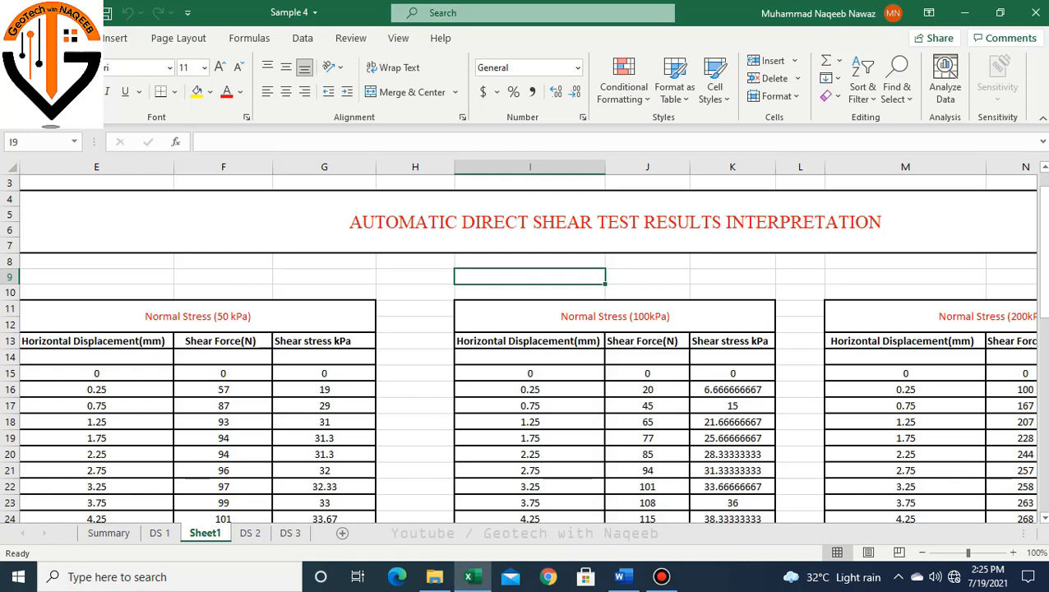
scroll(523, 345, down, 1)
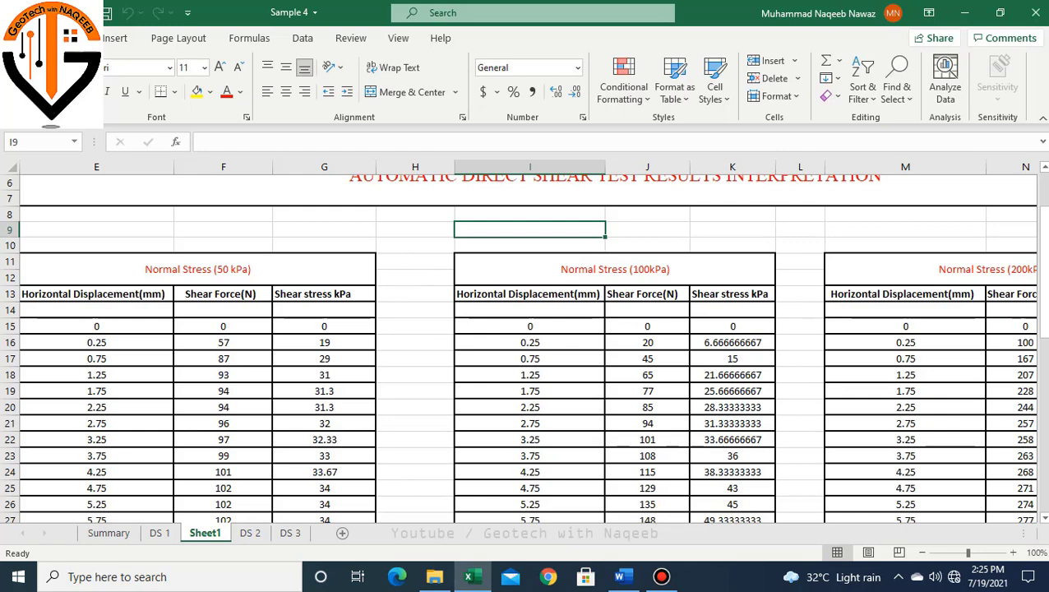
scroll(526, 346, down, 5)
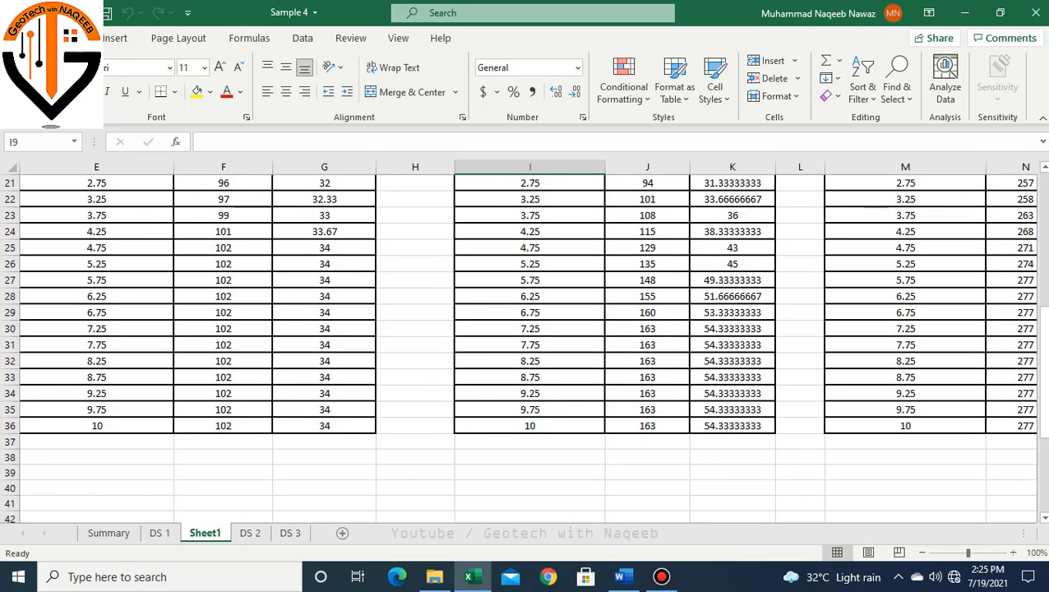
scroll(525, 345, up, 2)
scroll(526, 345, up, 3)
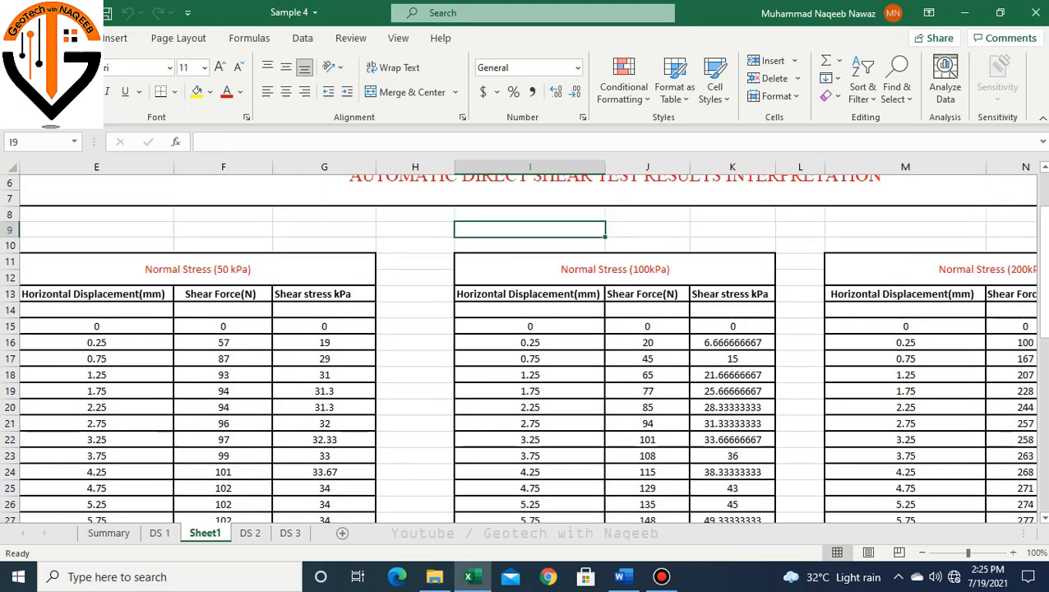
scroll(525, 345, down, 4)
scroll(526, 345, up, 3)
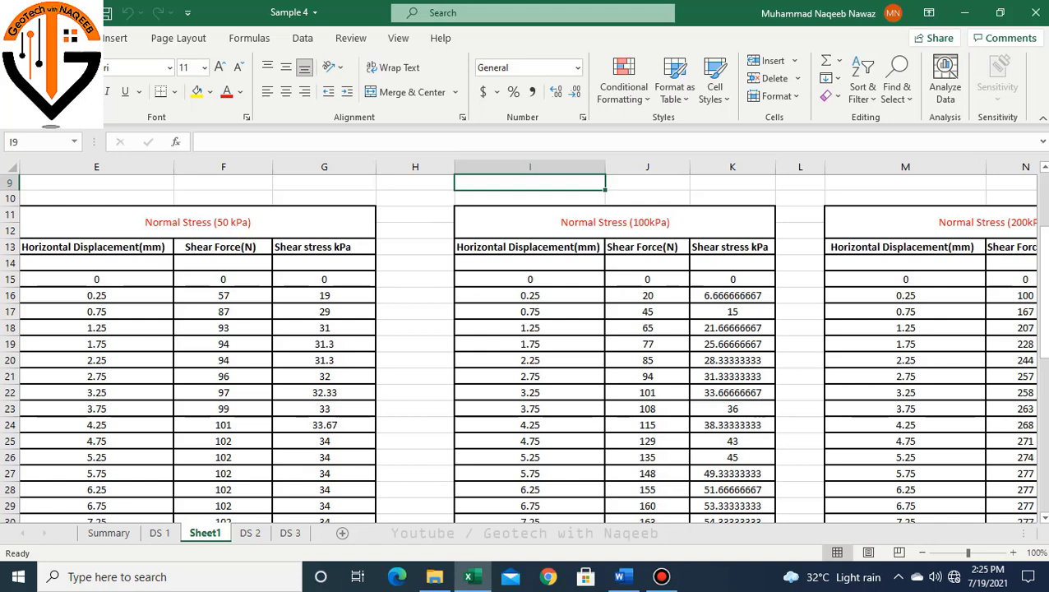
click(799, 424)
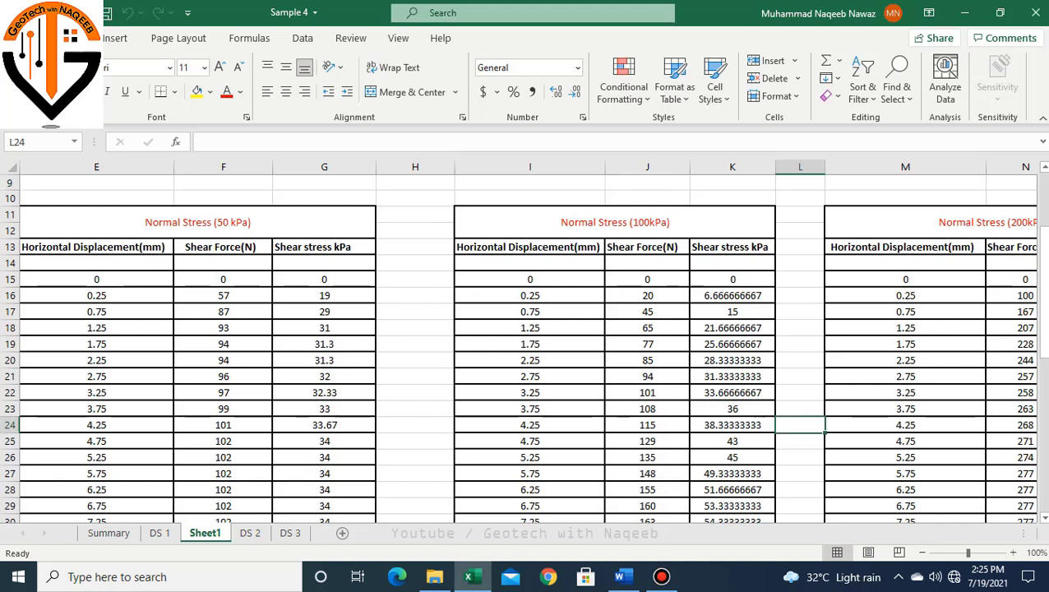
key(Right)
key(Right)
key(Right)
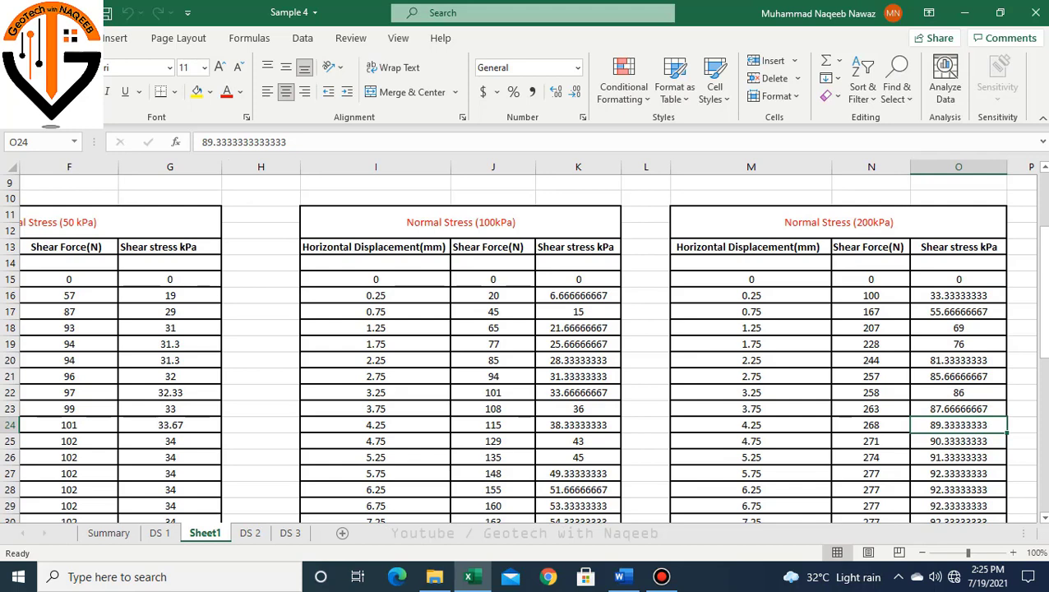
scroll(526, 345, down, 9)
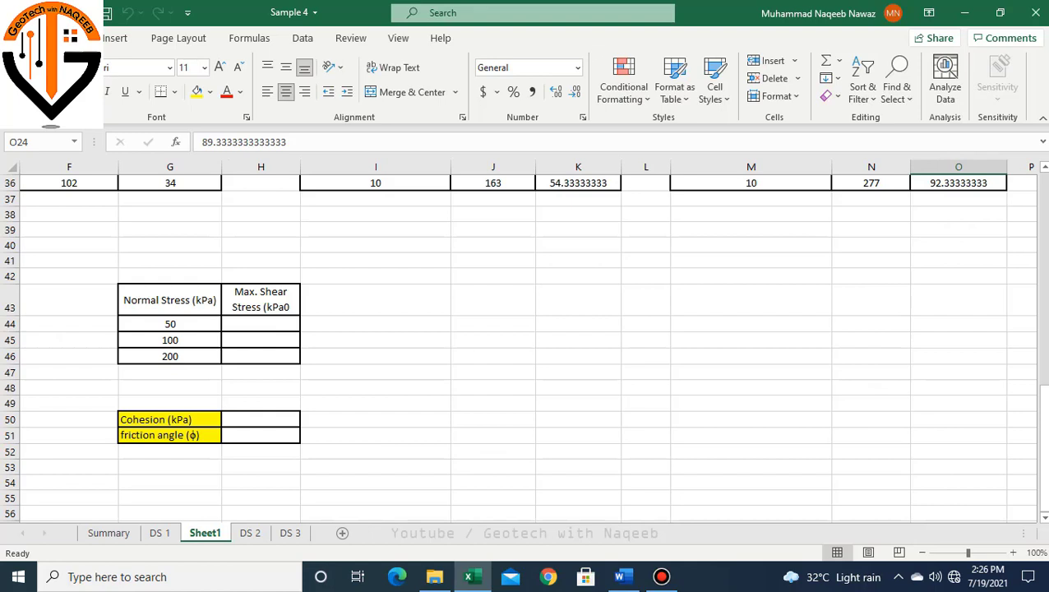
scroll(526, 346, up, 1)
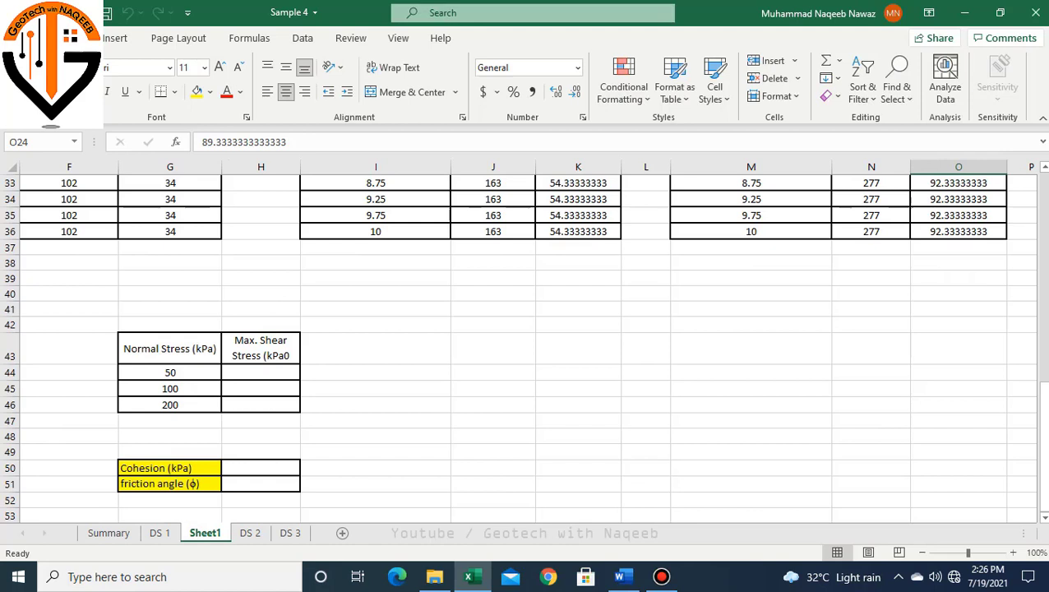
Step: Calculate the maximum shear stress for 50 kPa normal stress in H44 with MAX over G15:G36
click(260, 372)
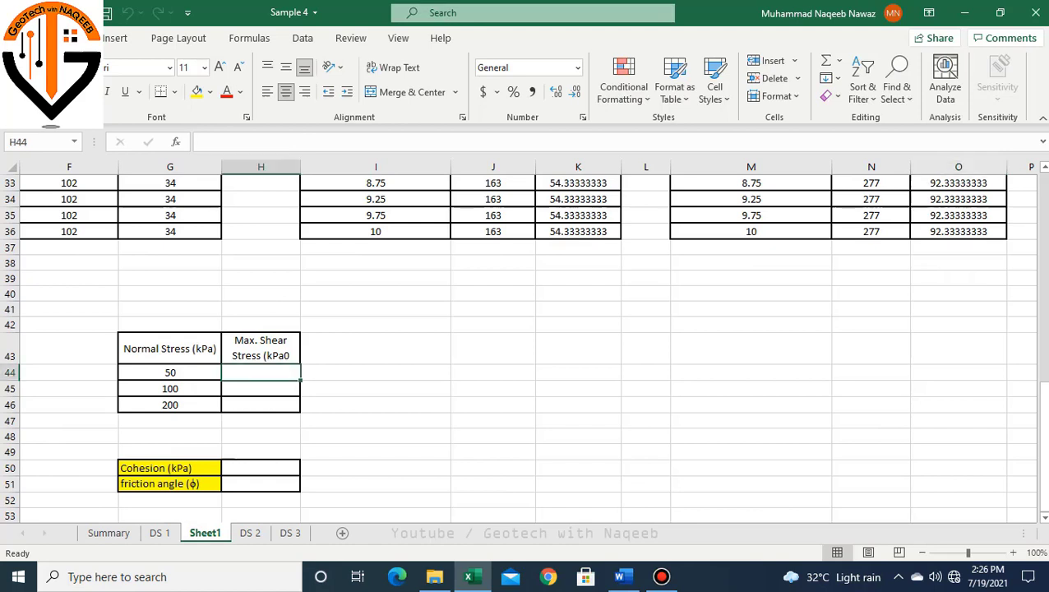
text(=)
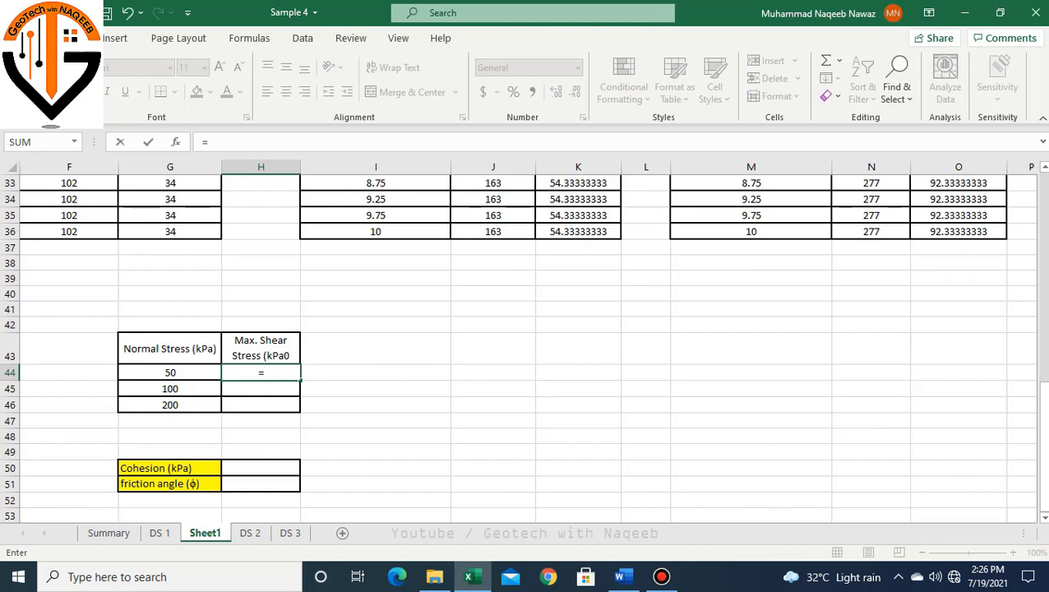
text(Max)
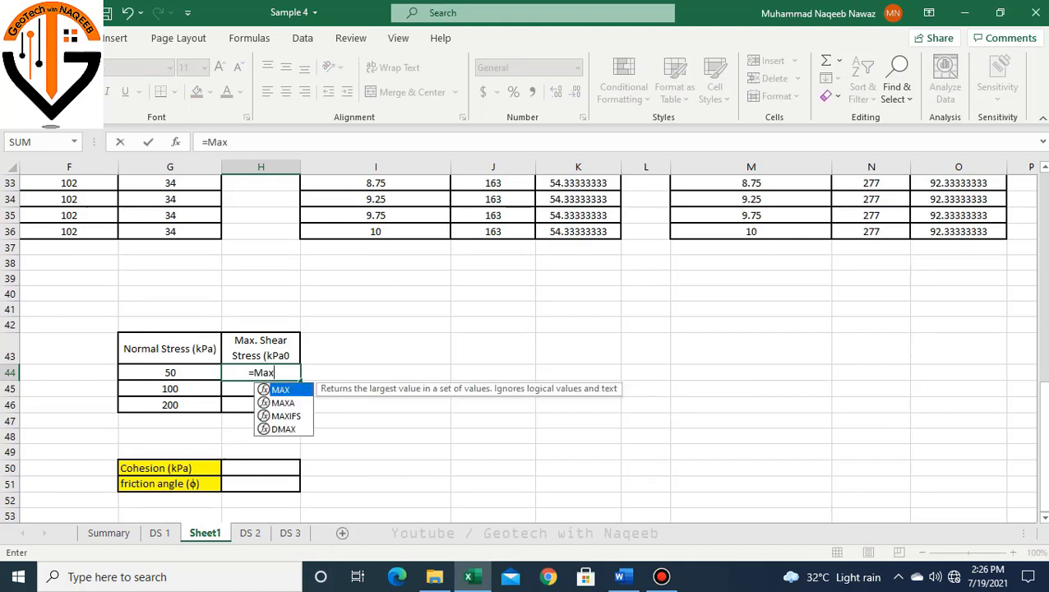
key(Tab)
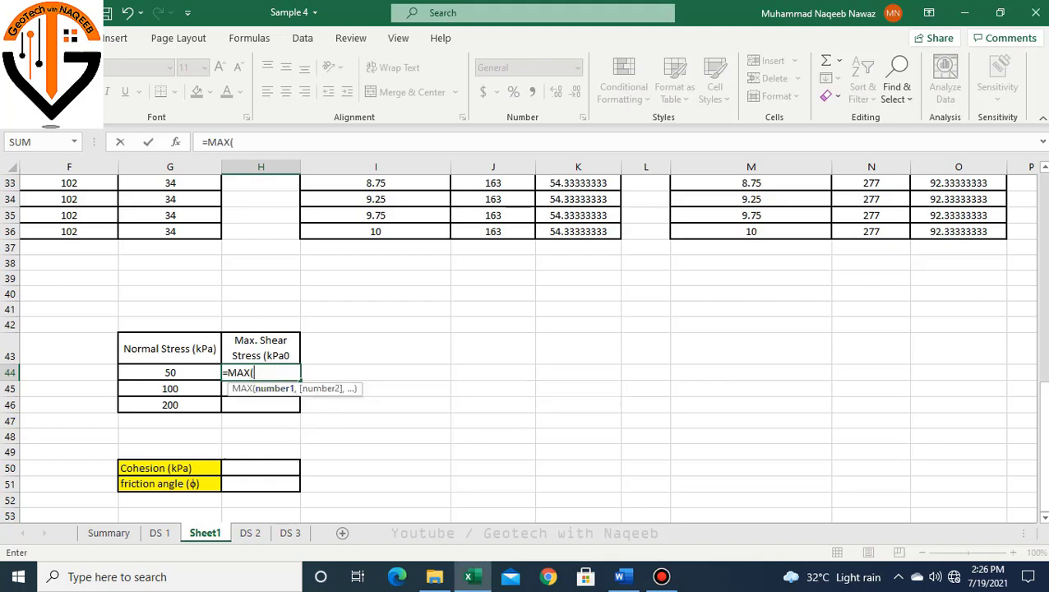
scroll(523, 347, up, 8)
scroll(523, 348, up, 1)
scroll(523, 348, down, 2)
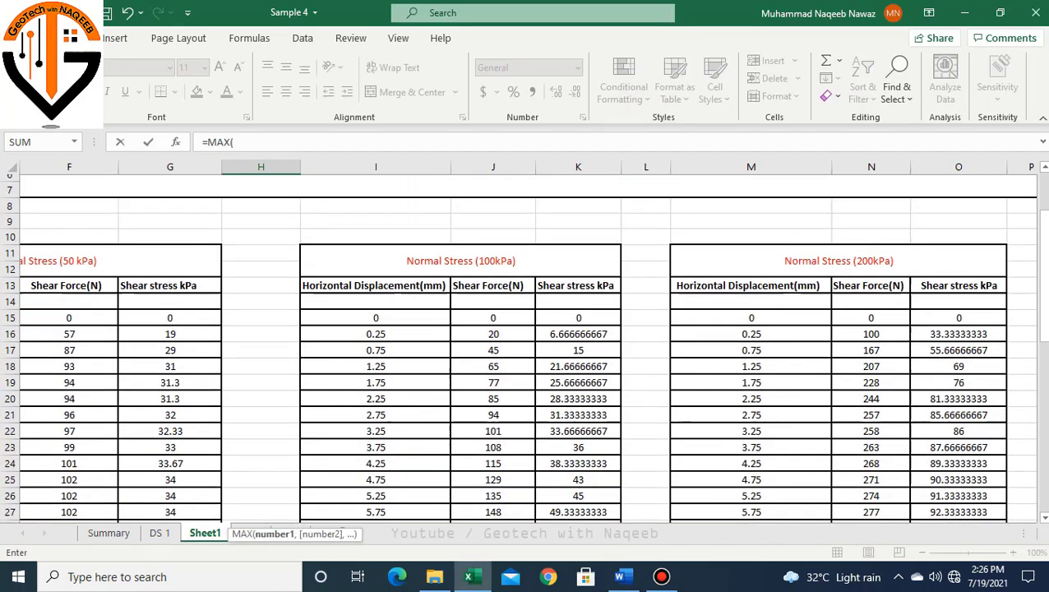
drag(170, 231, 197, 493)
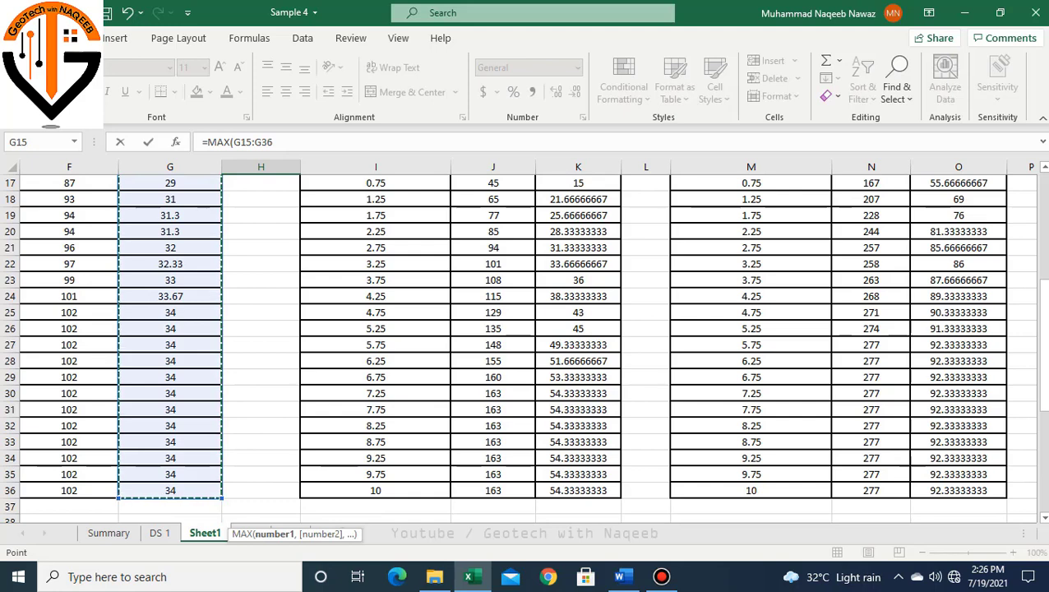
key(Return)
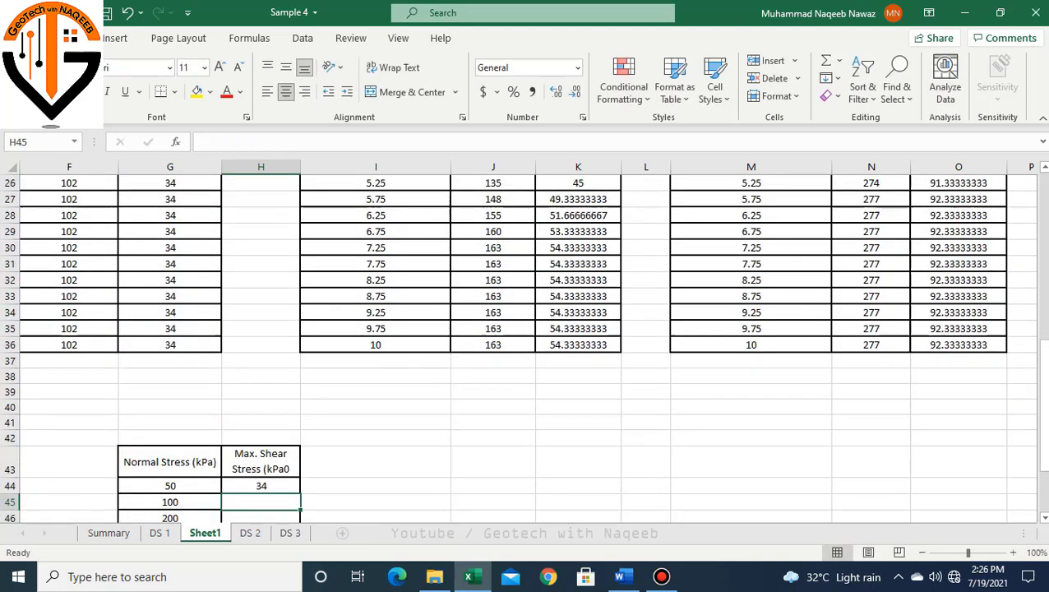
Step: Calculate the maximum shear stress for 100 kPa normal stress in H45 with MAX over K15:K36
scroll(526, 345, up, 7)
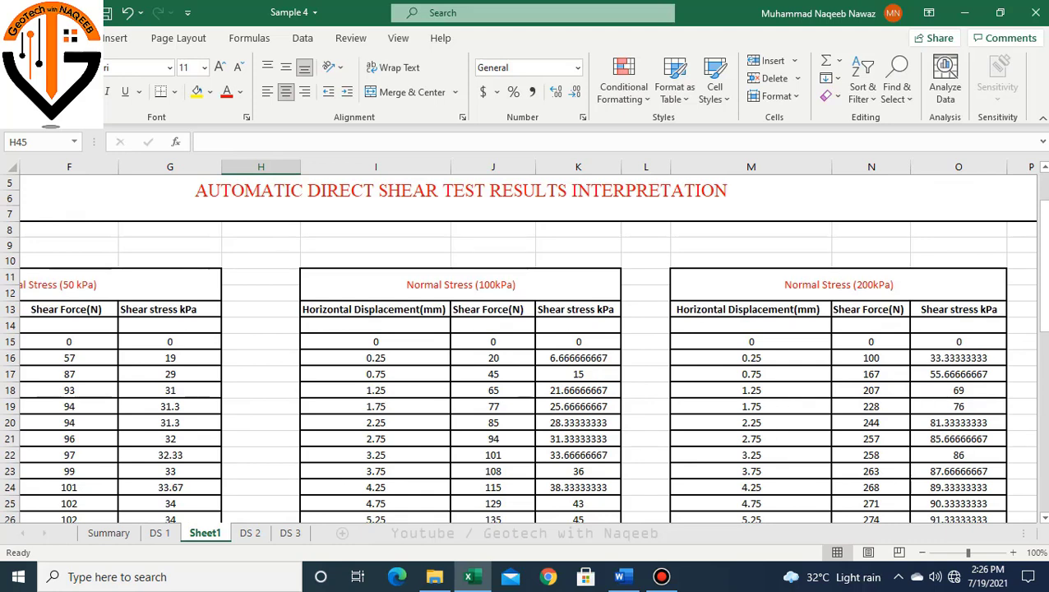
scroll(526, 345, down, 8)
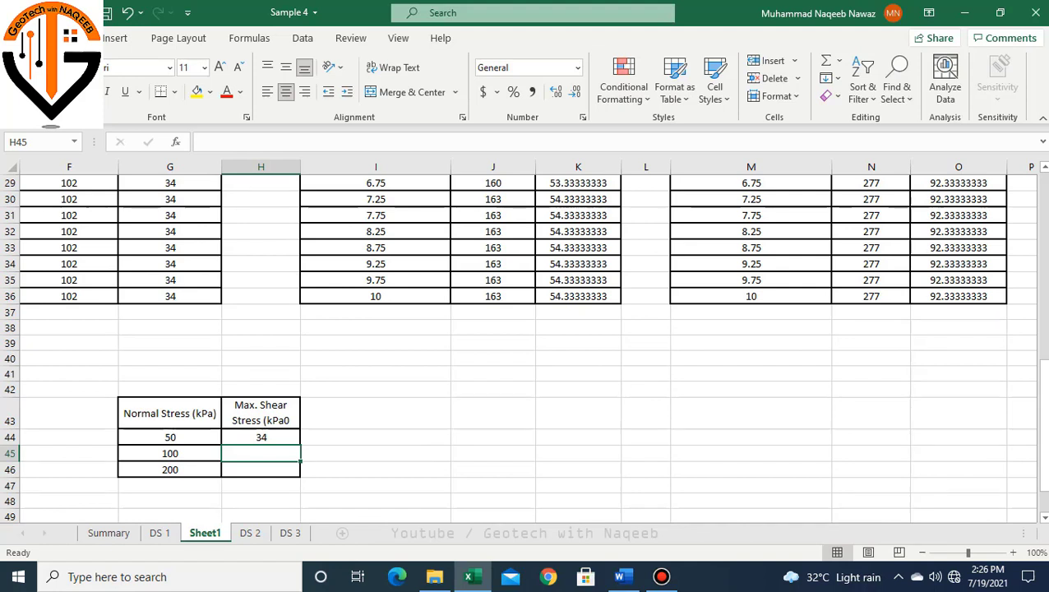
text(=Max)
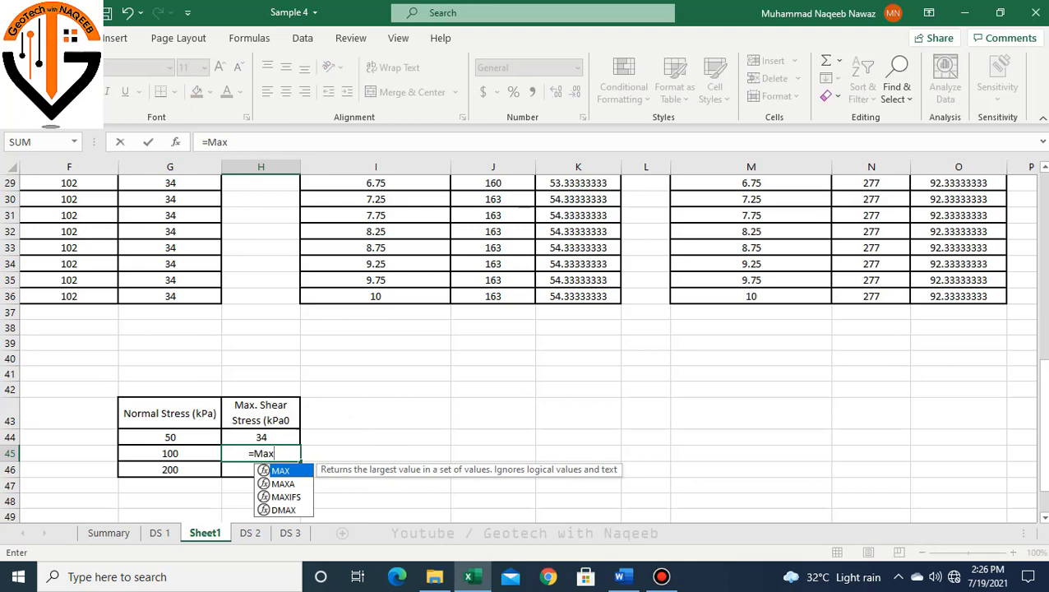
key(Tab)
scroll(526, 345, up, 9)
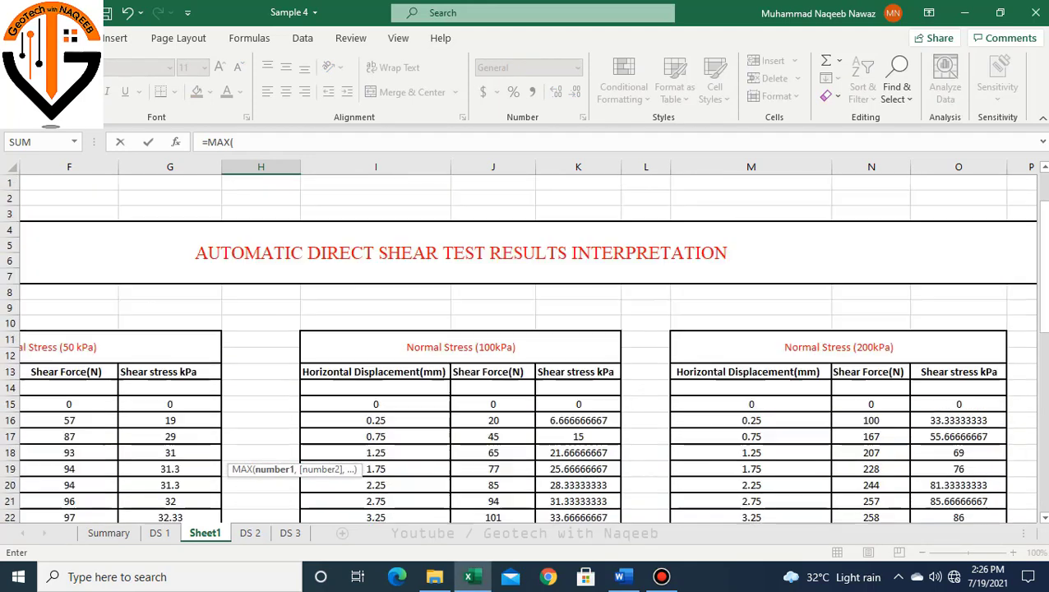
scroll(525, 345, down, 3)
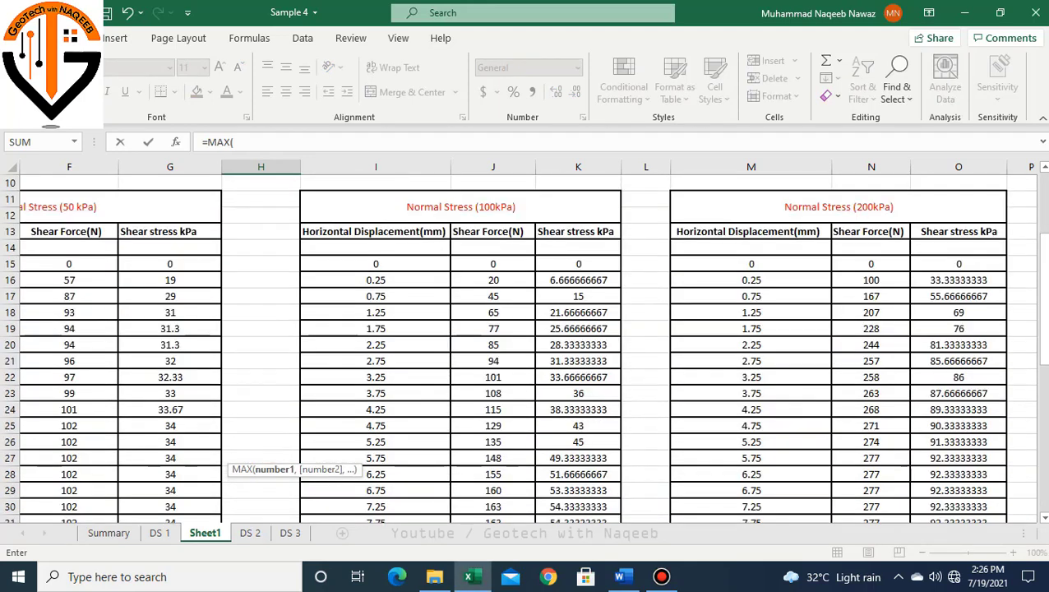
drag(577, 262, 578, 493)
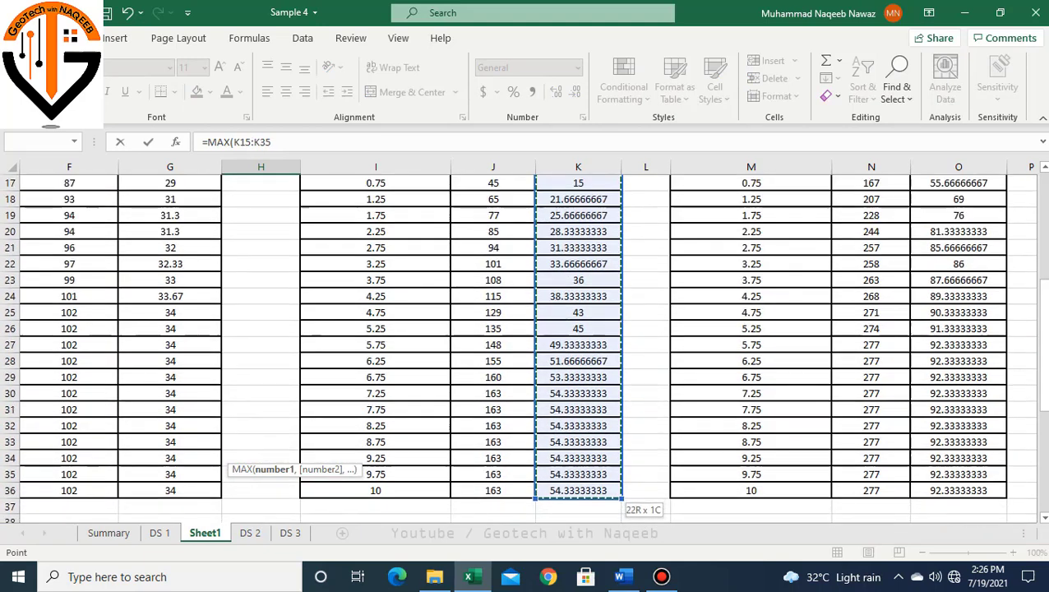
key(Return)
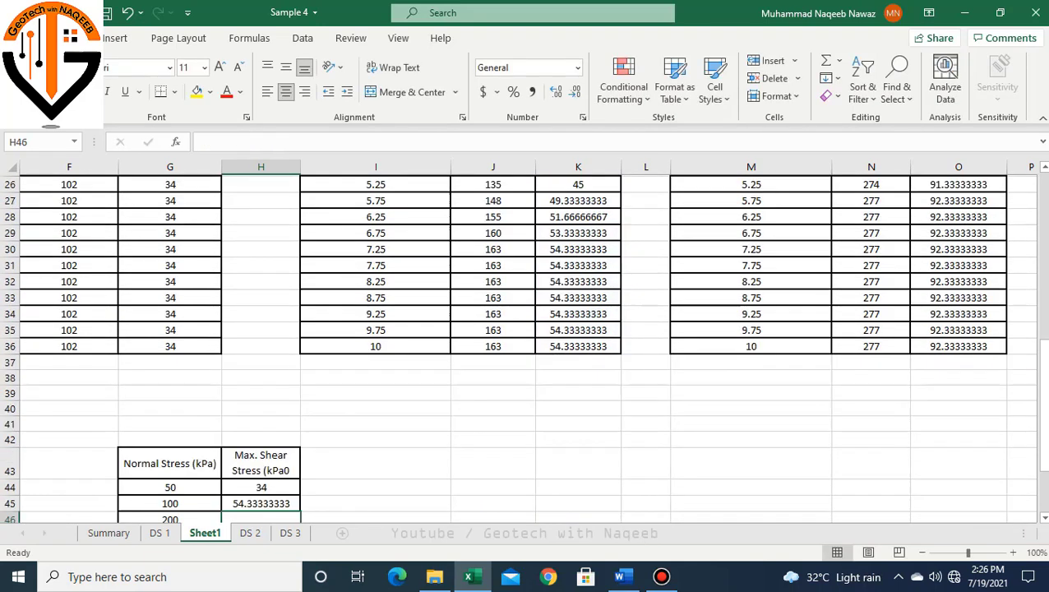
Step: Calculate the maximum shear stress for 200 kPa normal stress in H46 with MAX over the shear stress values in column O
text(=)
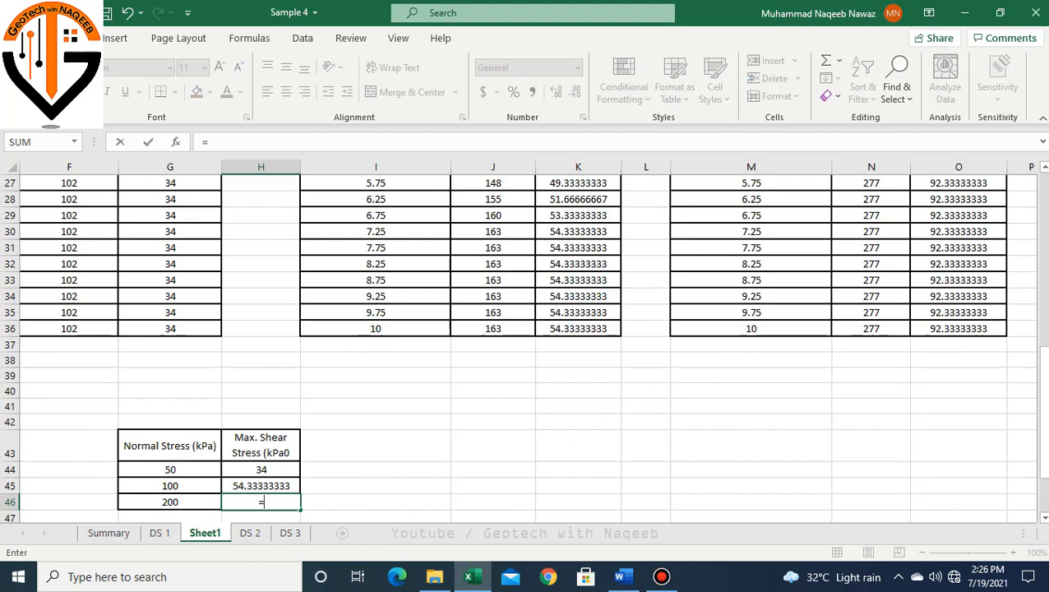
text(Max)
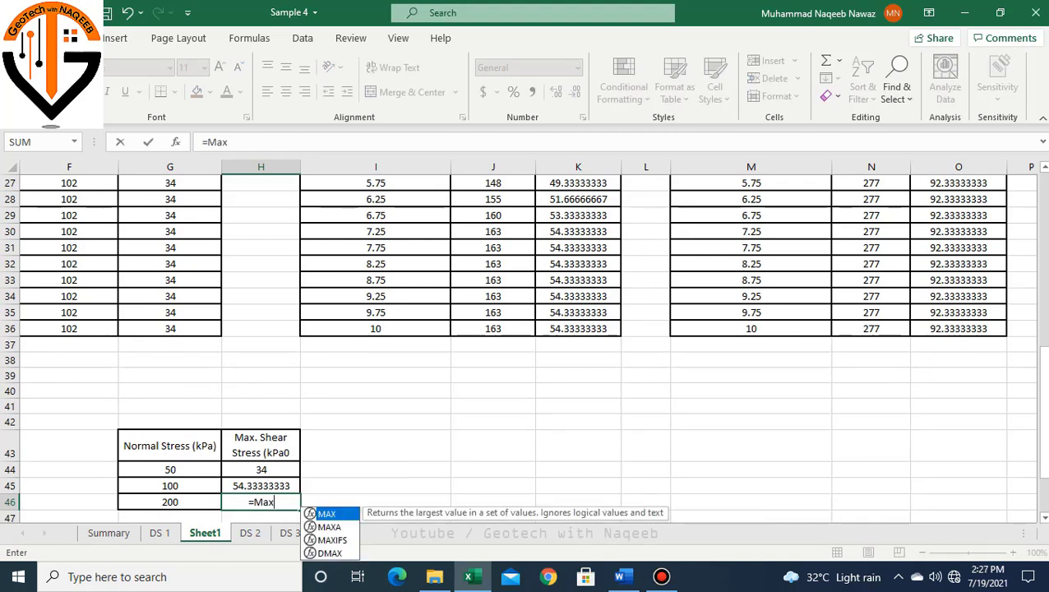
key(Tab)
scroll(525, 345, up, 8)
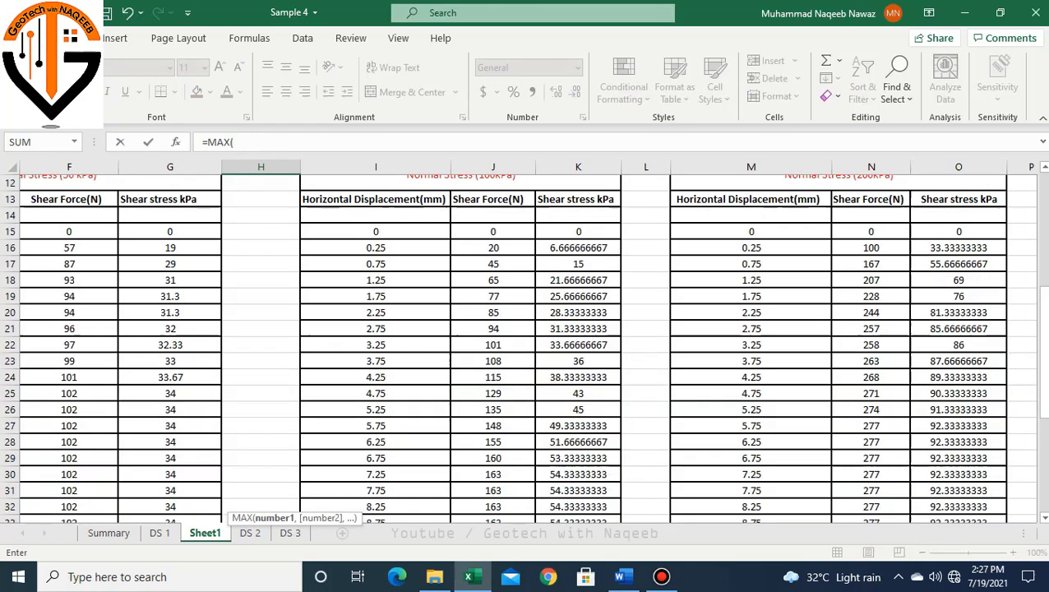
drag(958, 373, 999, 493)
key(Return)
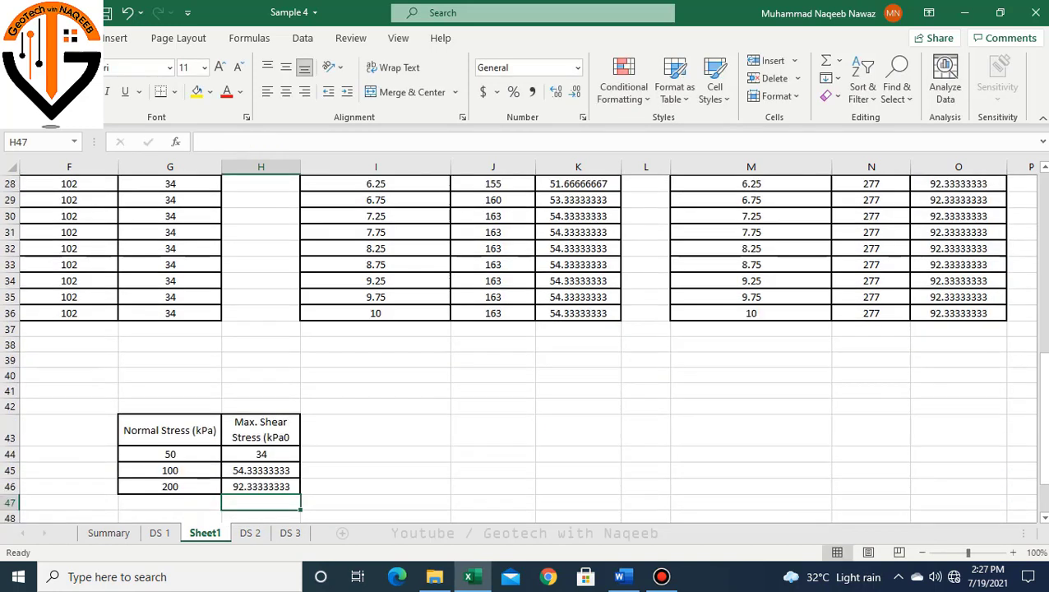
Step: Calculate the cohesion in H50 with INTERCEPT, using H44:H46 as known y values and G44:G46 as known x values
scroll(526, 345, down, 2)
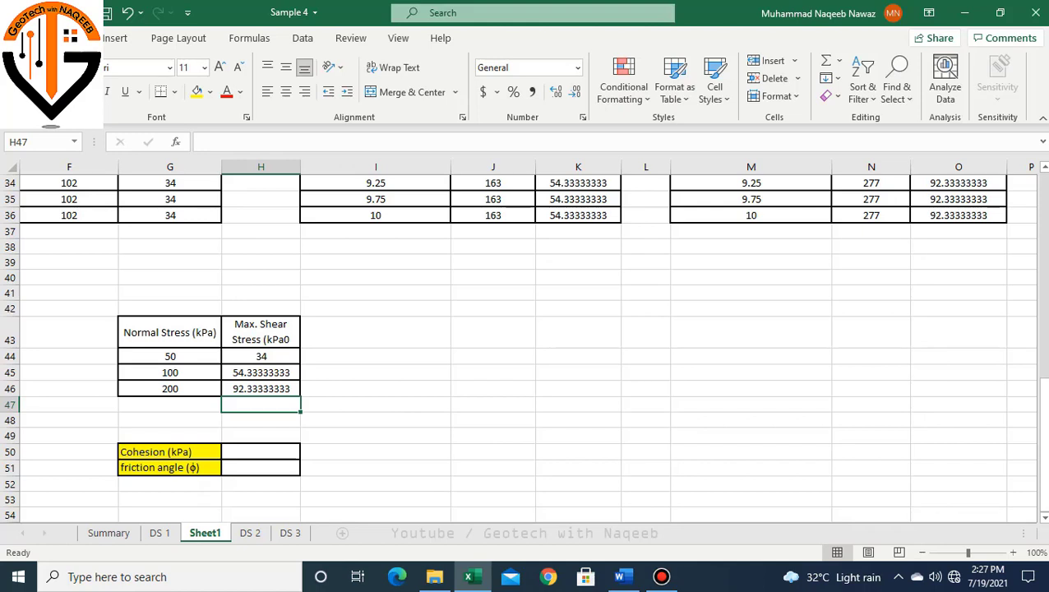
scroll(261, 361, down, 1)
click(261, 403)
click(374, 418)
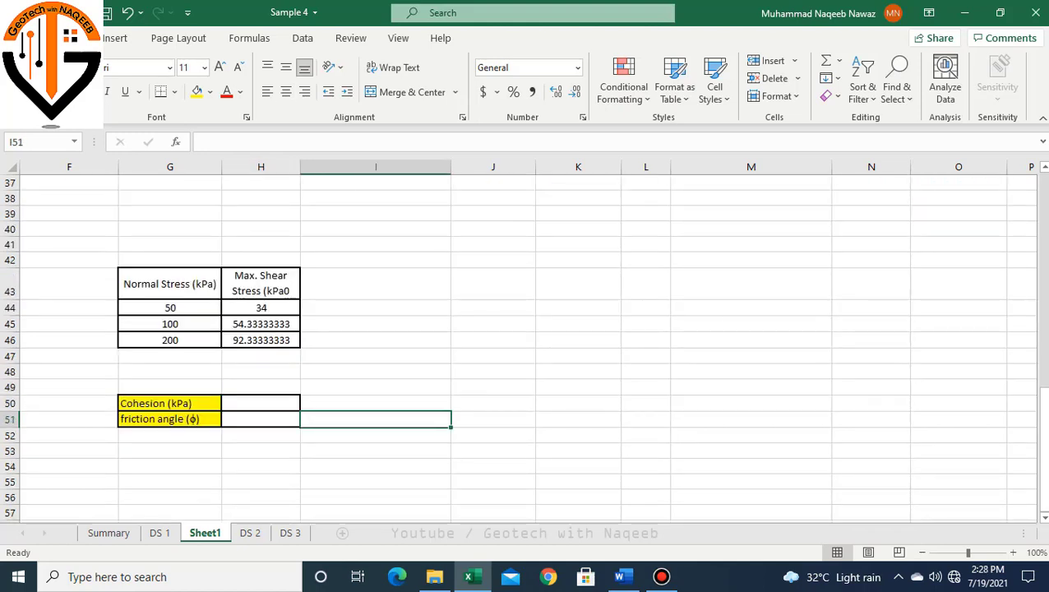
click(261, 403)
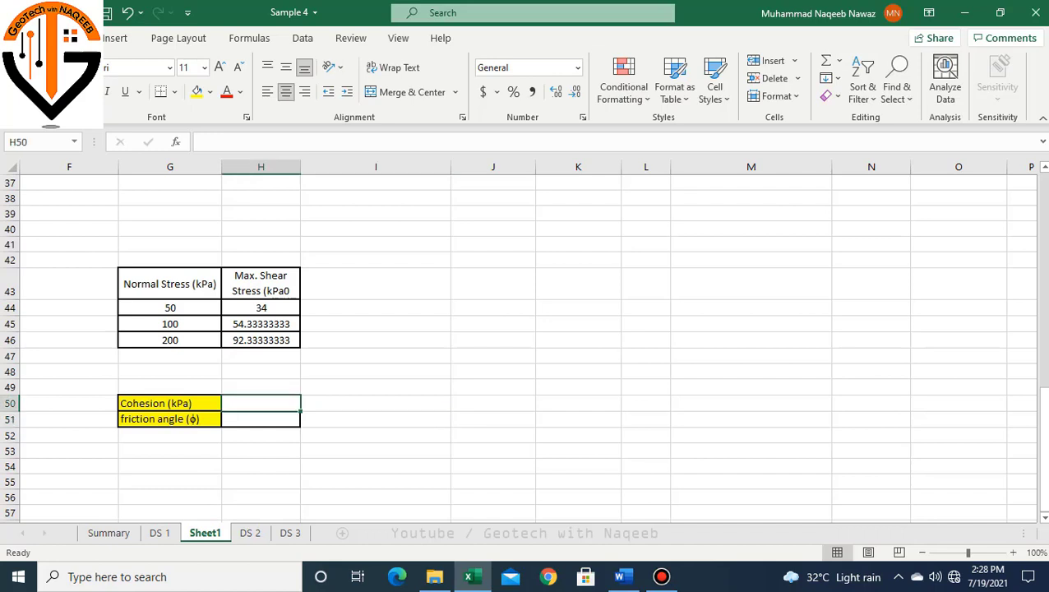
text(=)
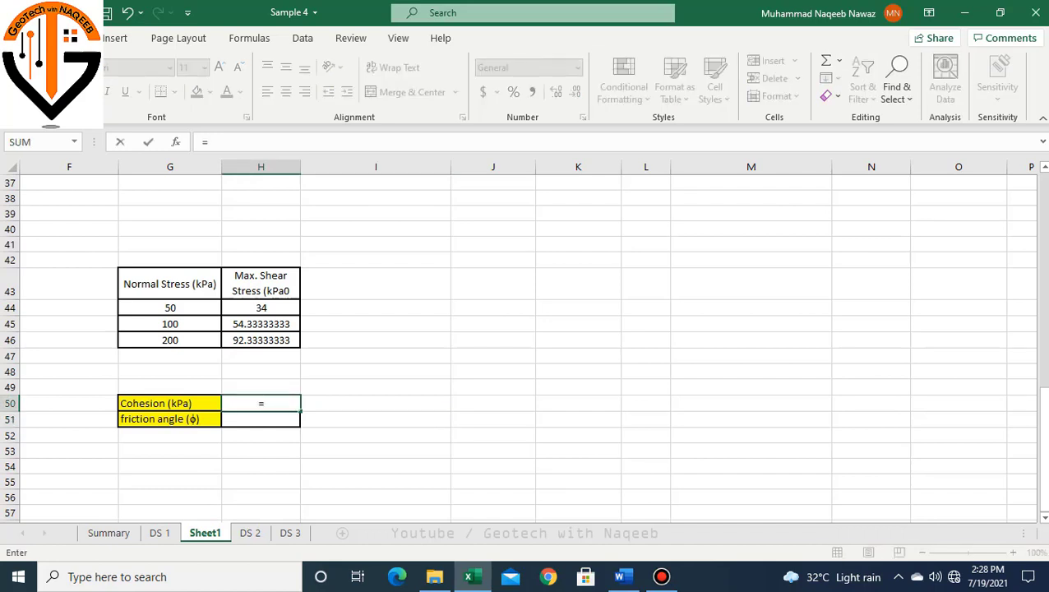
text(I)
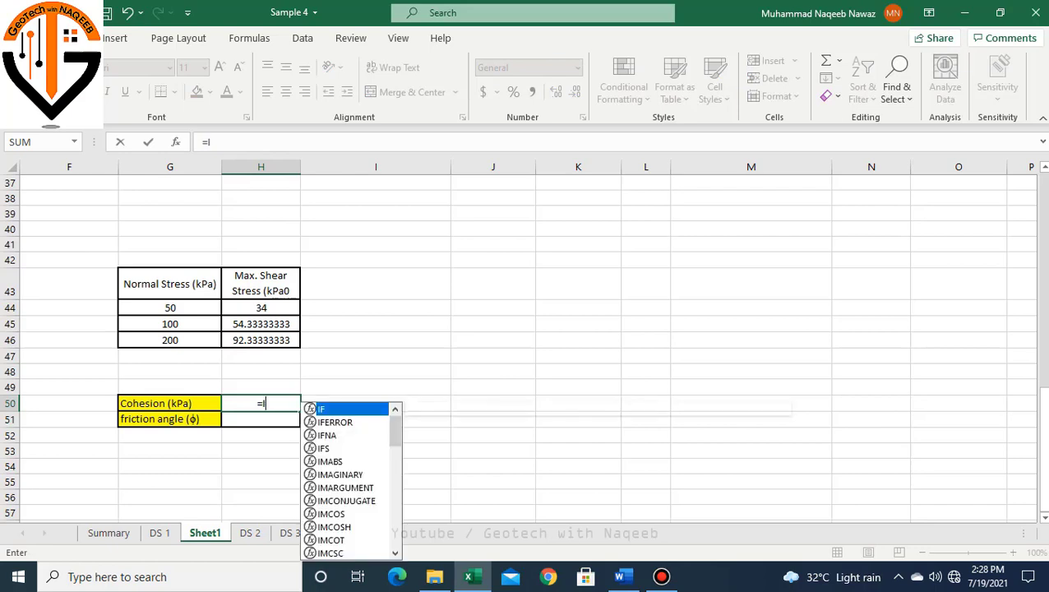
text(NTER)
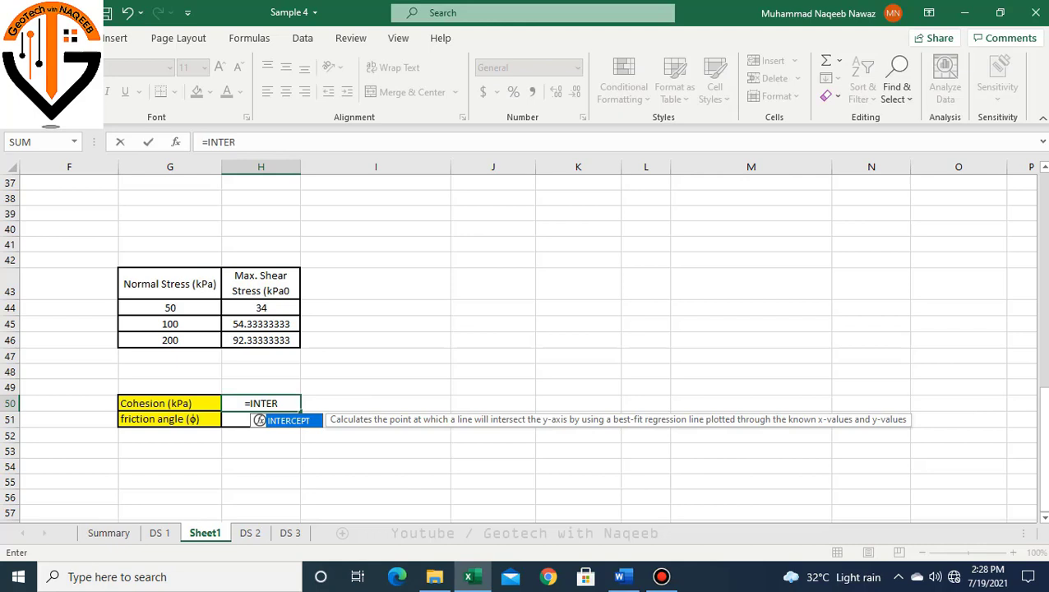
key(Tab)
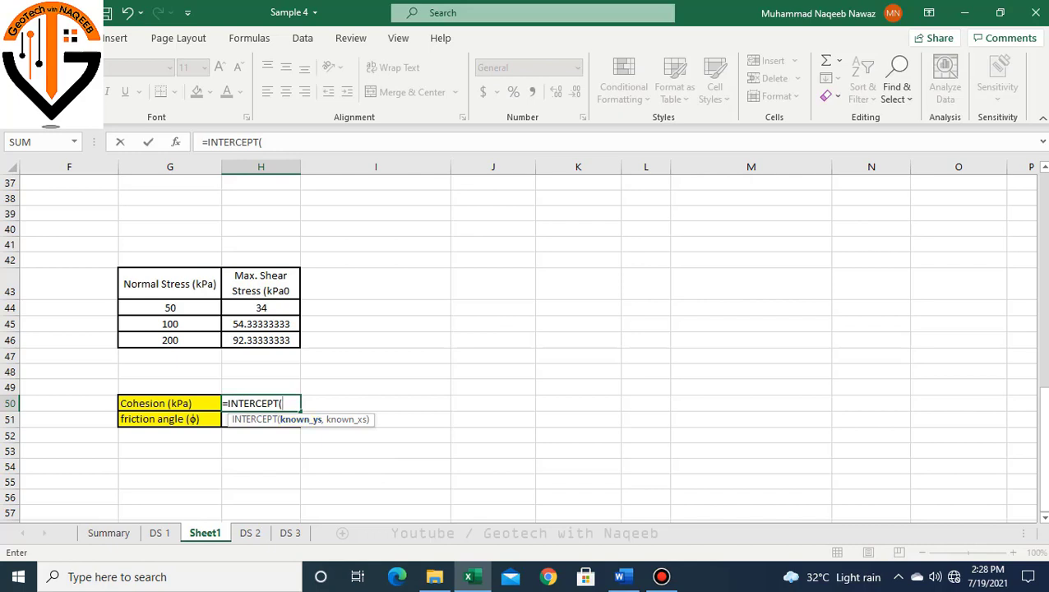
drag(260, 307, 288, 342)
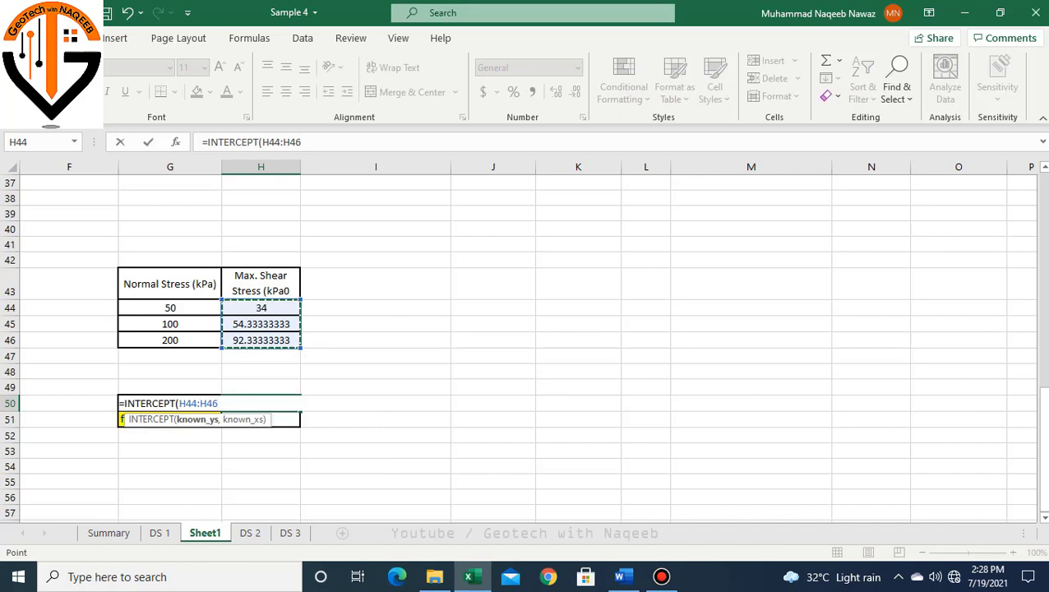
text(,)
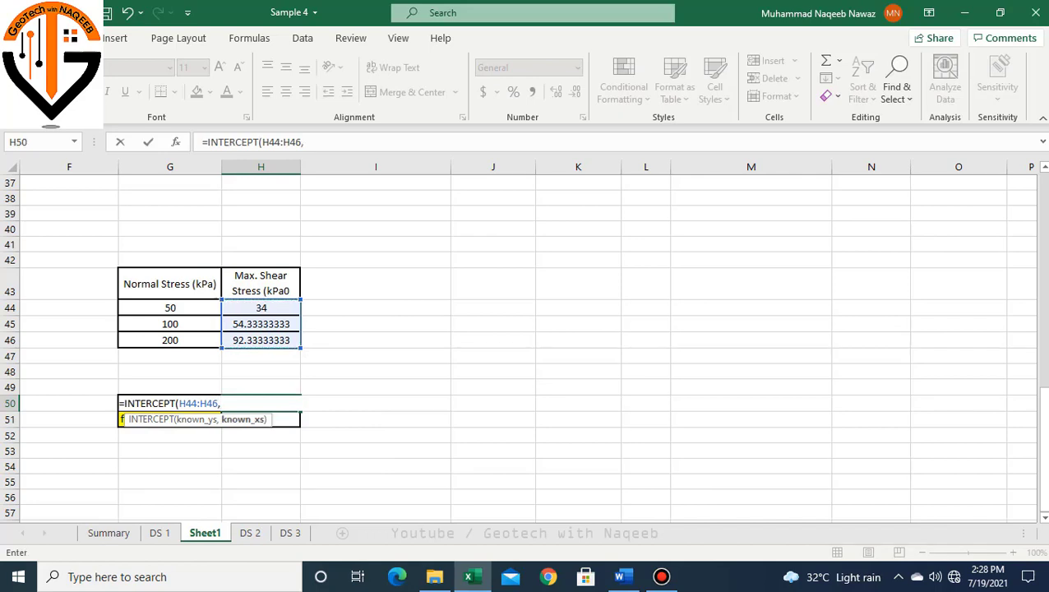
drag(170, 307, 197, 340)
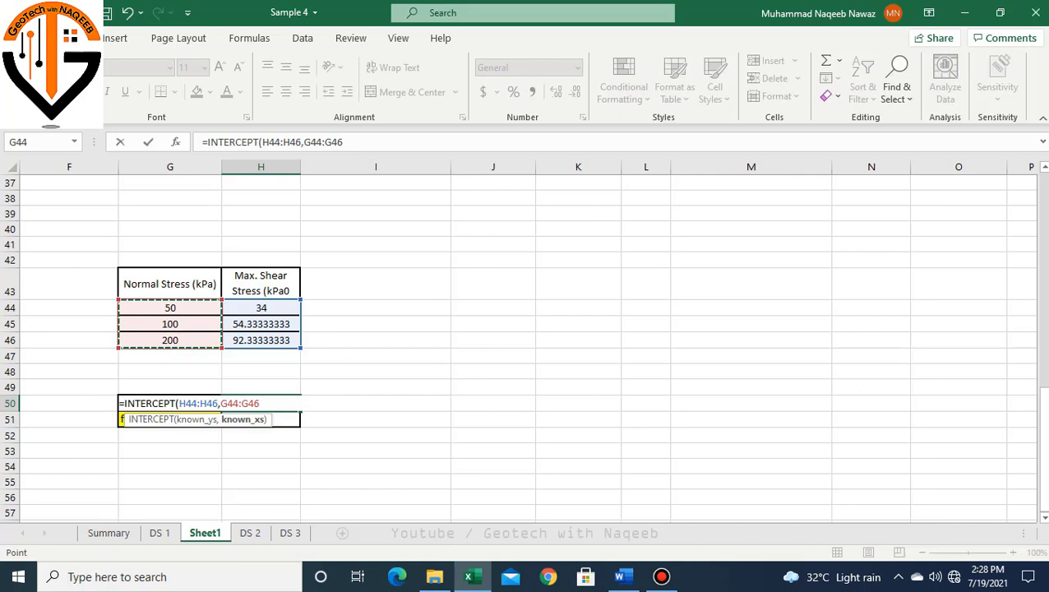
key(Return)
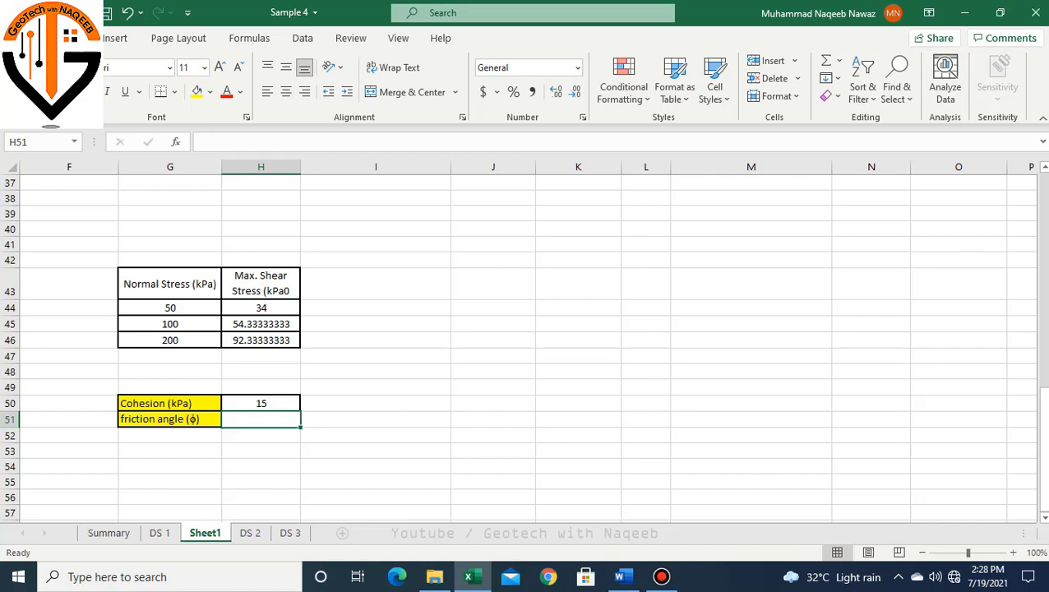
Step: Begin the friction angle formula in H51 as =DEGREES(ATAN(H46-H44)/G46-G44, using the 200 and 50 kPa rows
text(=)
text(=)
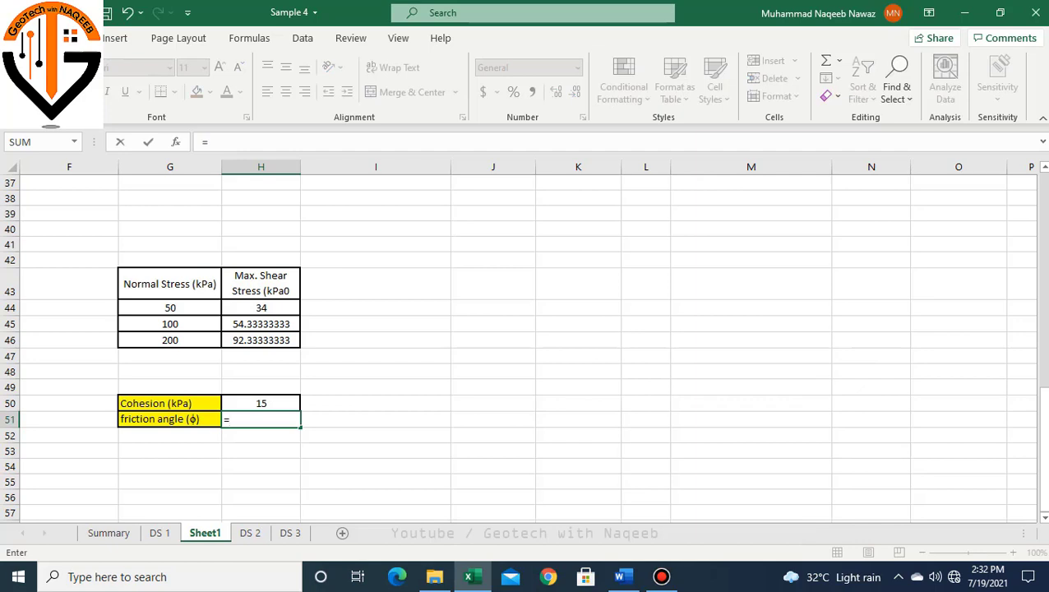
text(DESR)
key(BackSpace)
key(BackSpace)
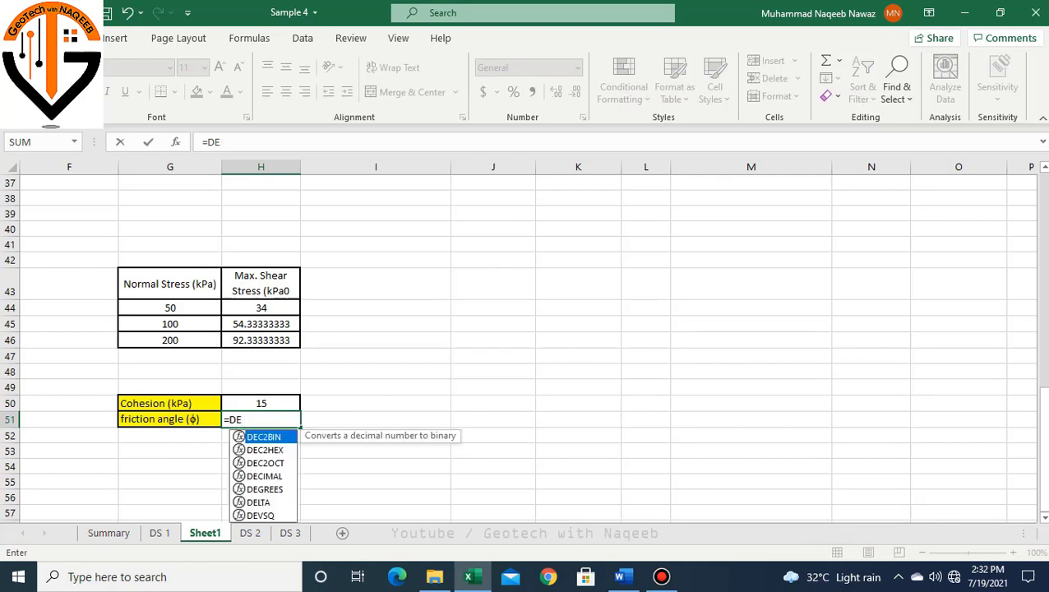
text(GREE)
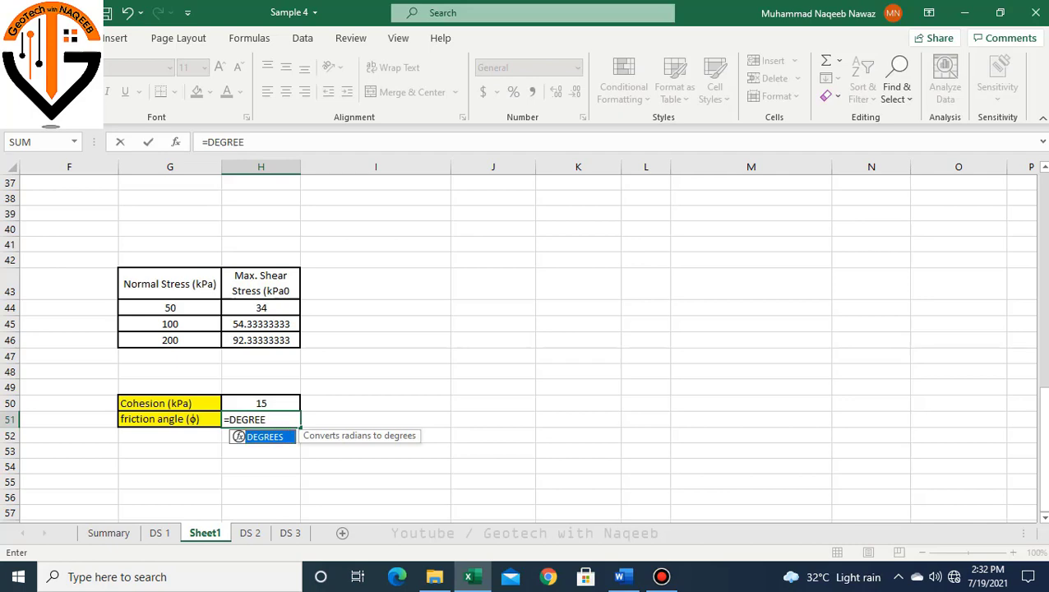
key(Tab)
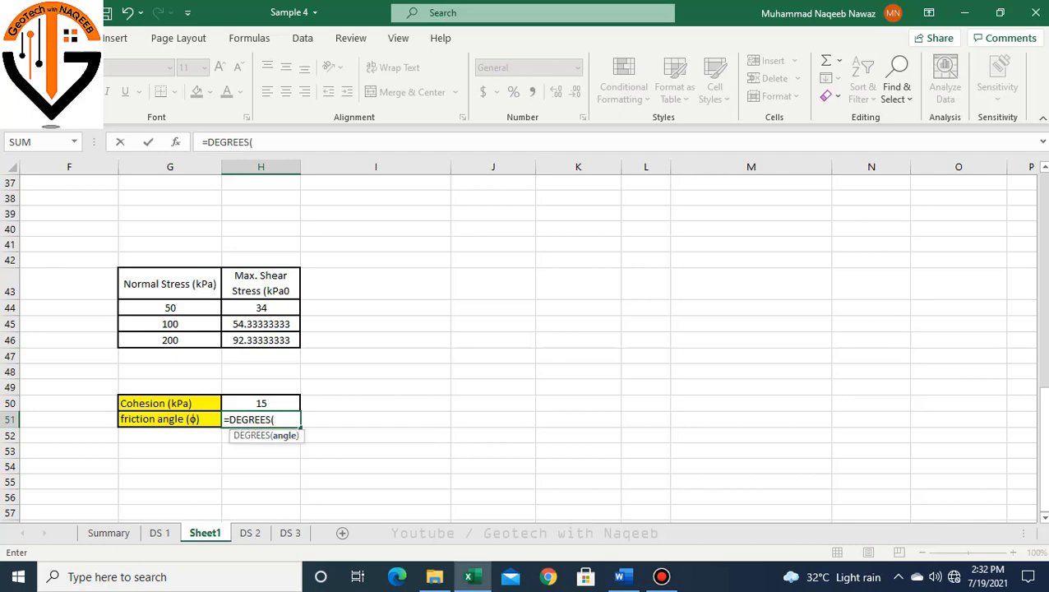
text(ATA)
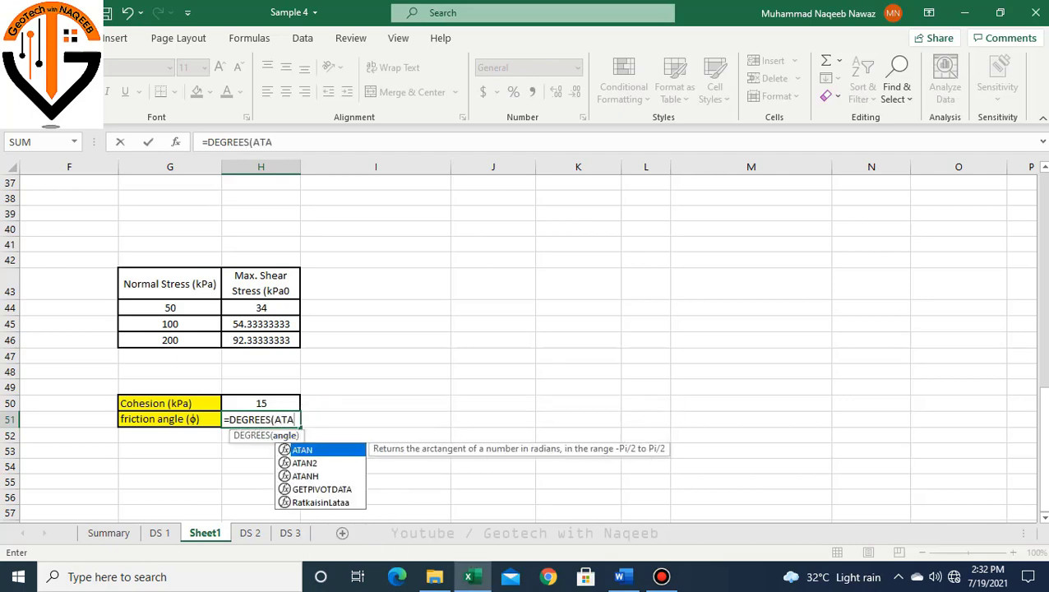
text(N)
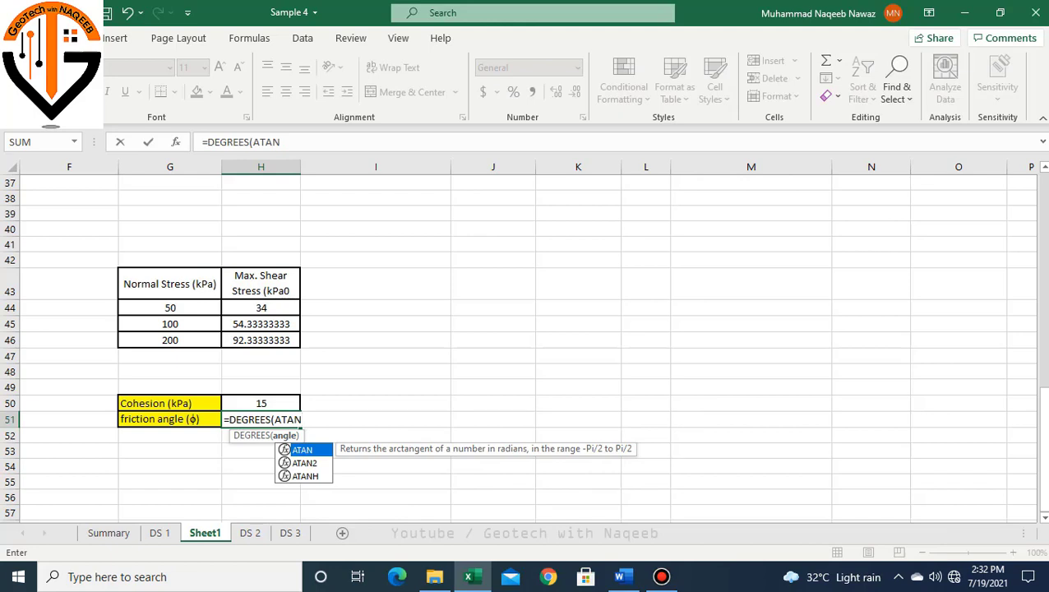
key(Tab)
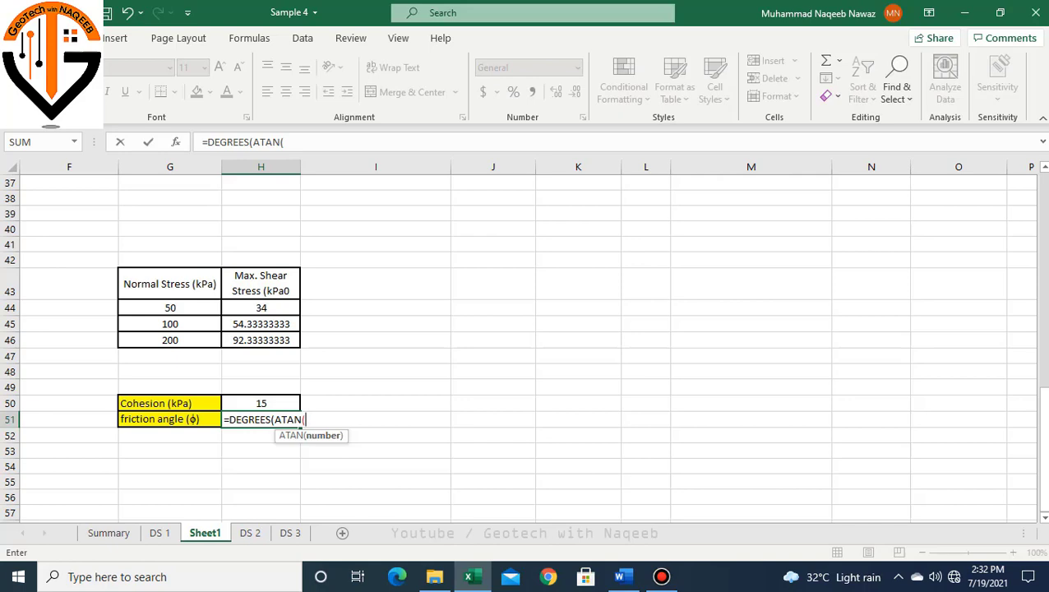
click(261, 340)
text(-)
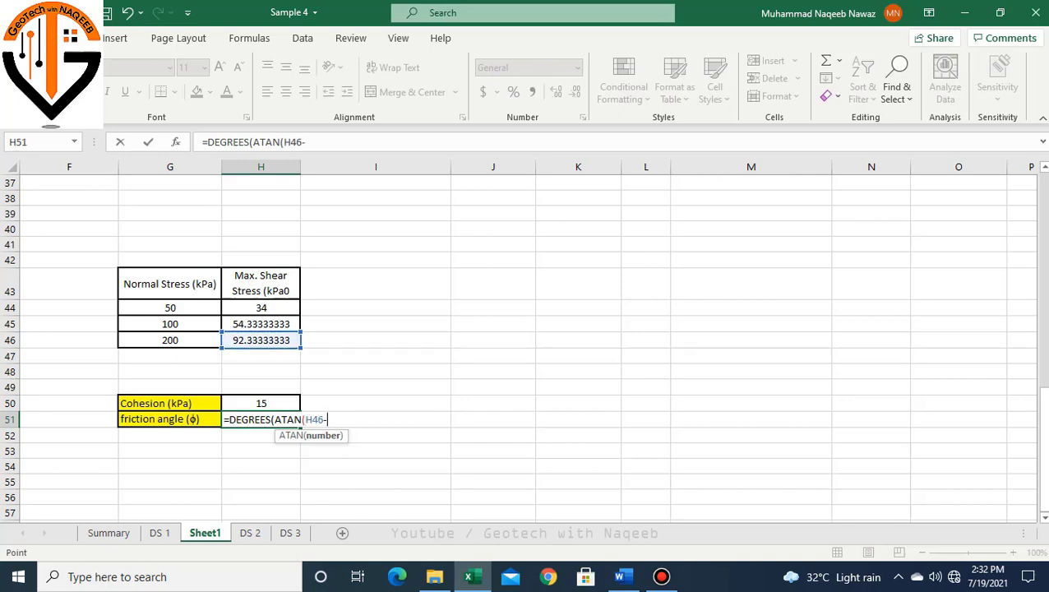
click(260, 308)
text())
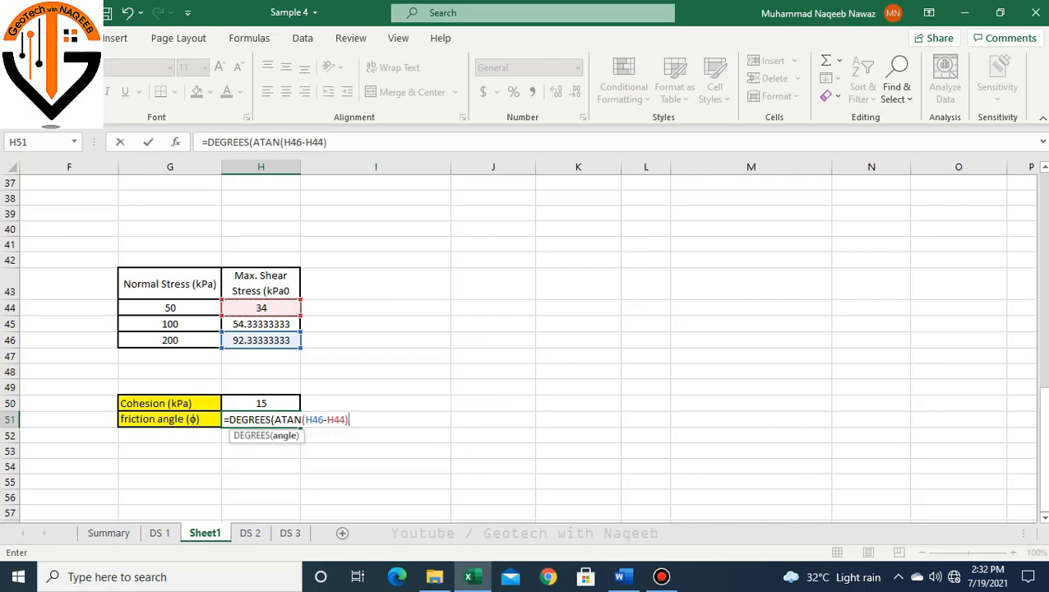
text(/)
click(169, 339)
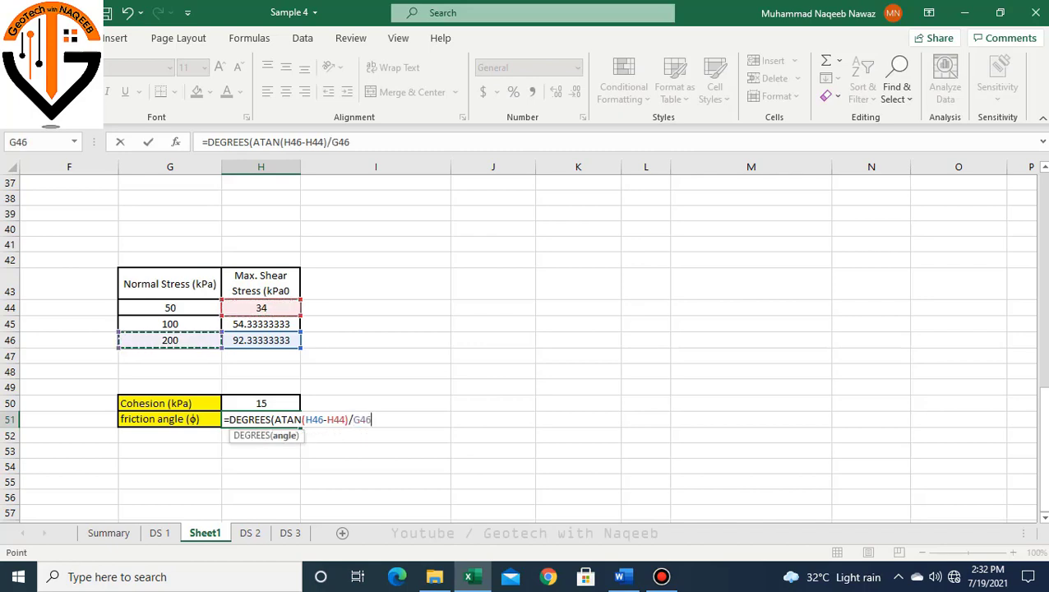
text(-)
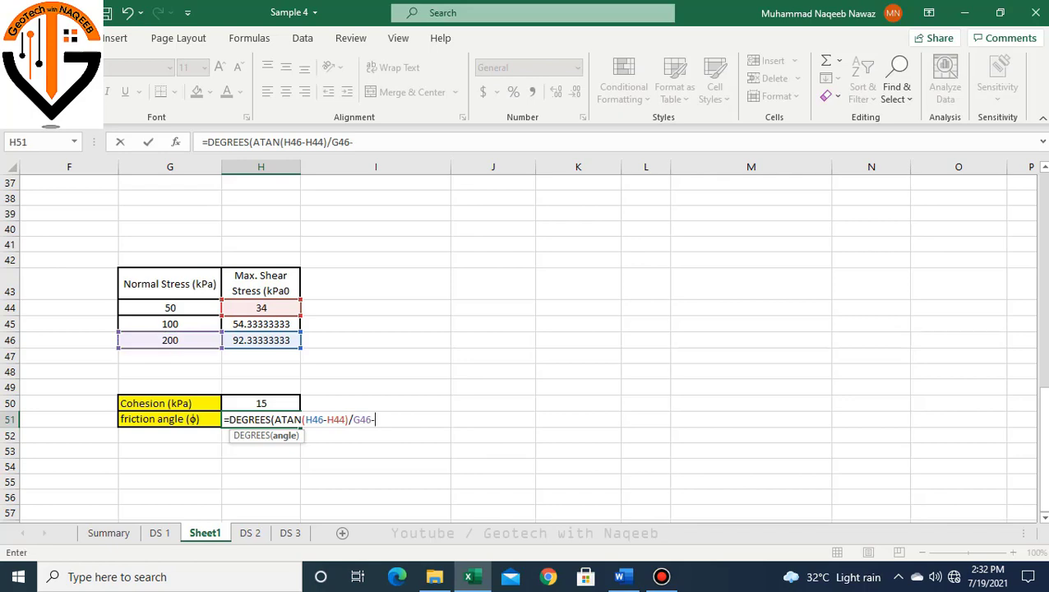
click(169, 307)
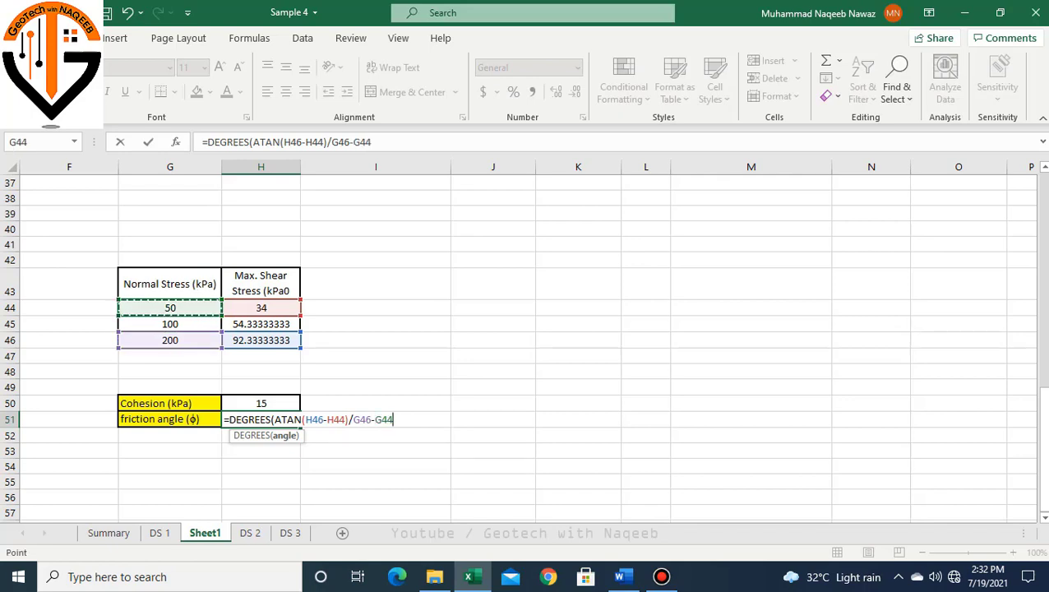
Step: Parenthesize both differences in the friction angle formula and complete it as =DEGREES(ATAN((H46-H44)/(G46-G44)))
click(332, 142)
text(()
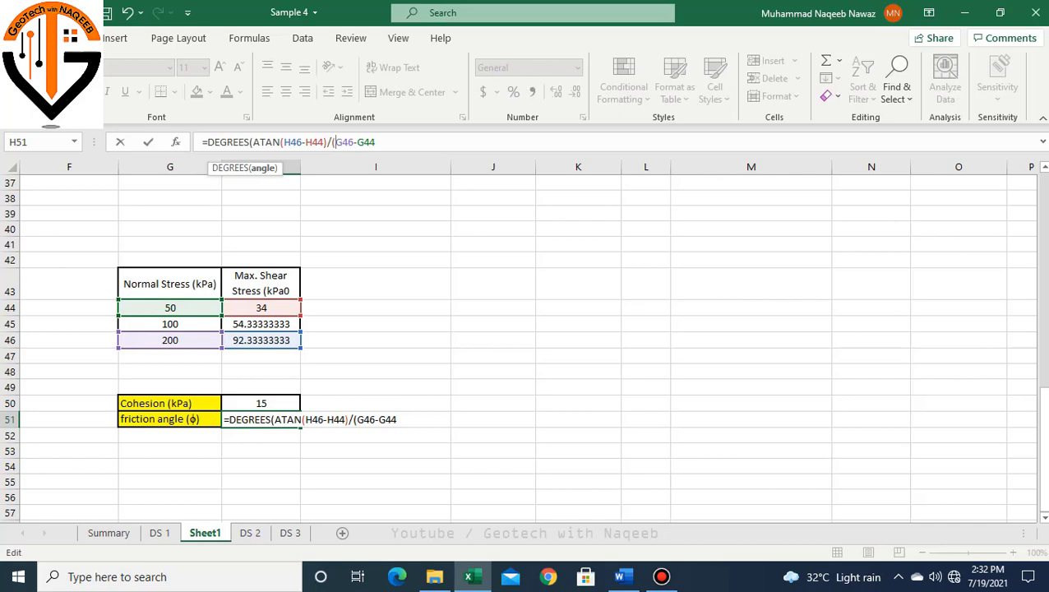
key(Right)
key(Right)
key(Right)
key(Right)
key(Right)
key(Right)
key(Right)
key(Right)
text(_)
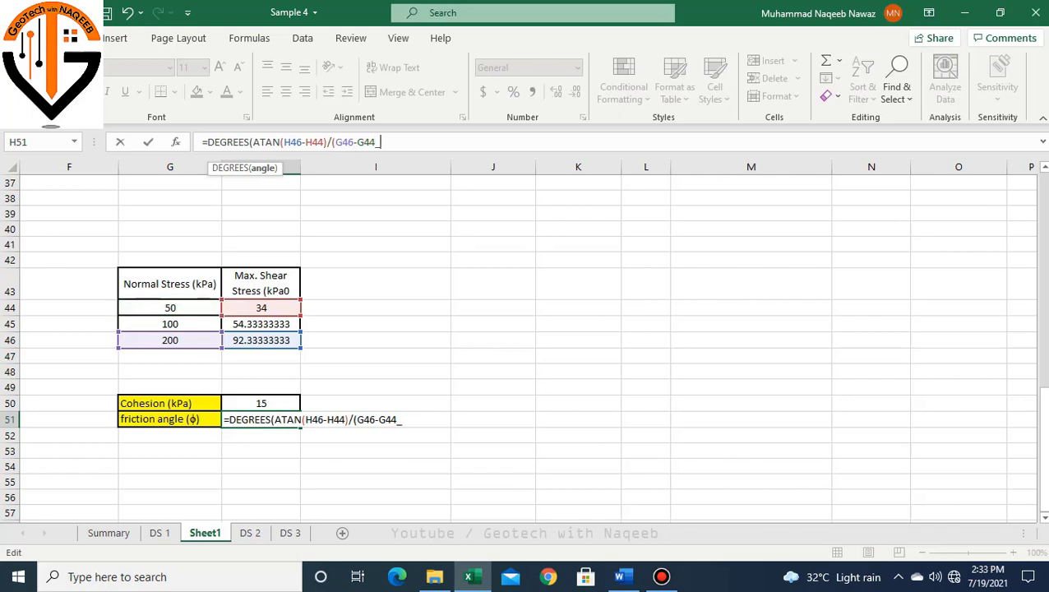
key(BackSpace)
text())
key(Left)
key(Left)
key(Left)
key(Left)
key(Left)
key(Left)
key(Left)
key(Left)
key(Left)
key(Left)
key(Left)
key(Left)
key(Left)
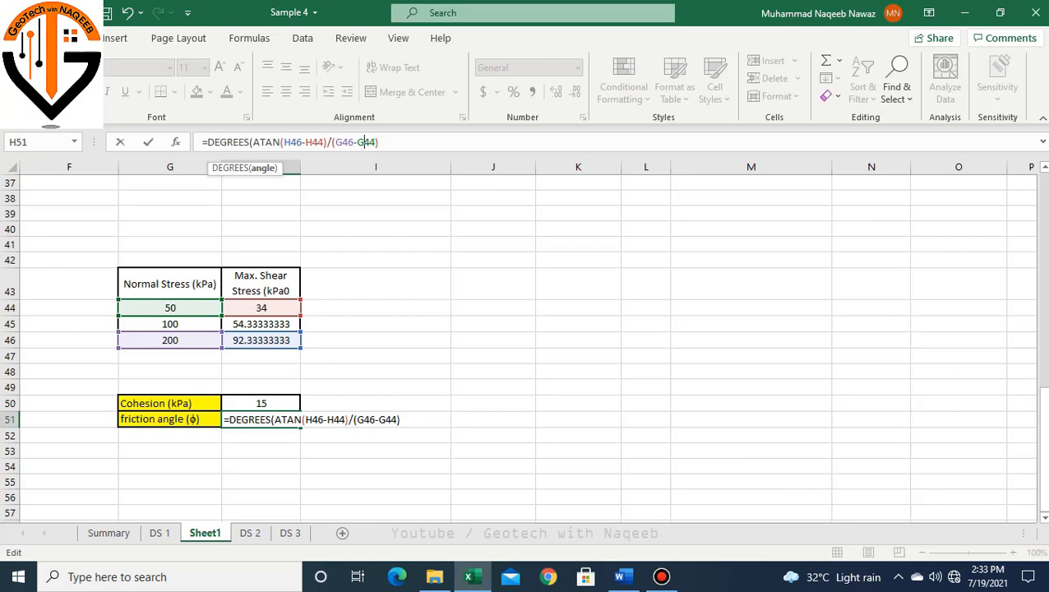
key(Left)
key(Left)
key(Left)
key(Left)
key(Left)
key(Left)
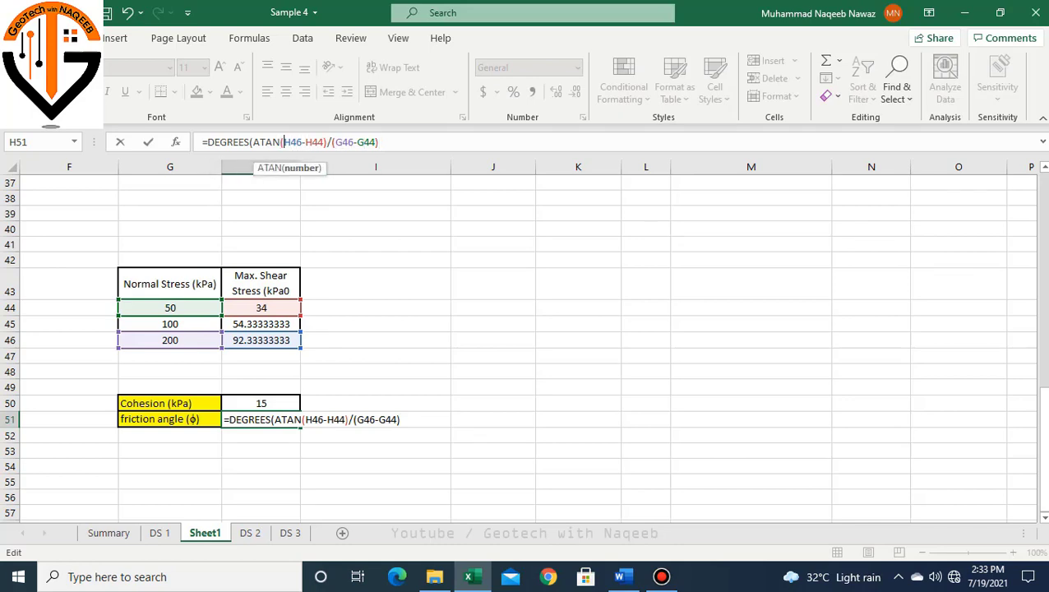
text(()
click(382, 142)
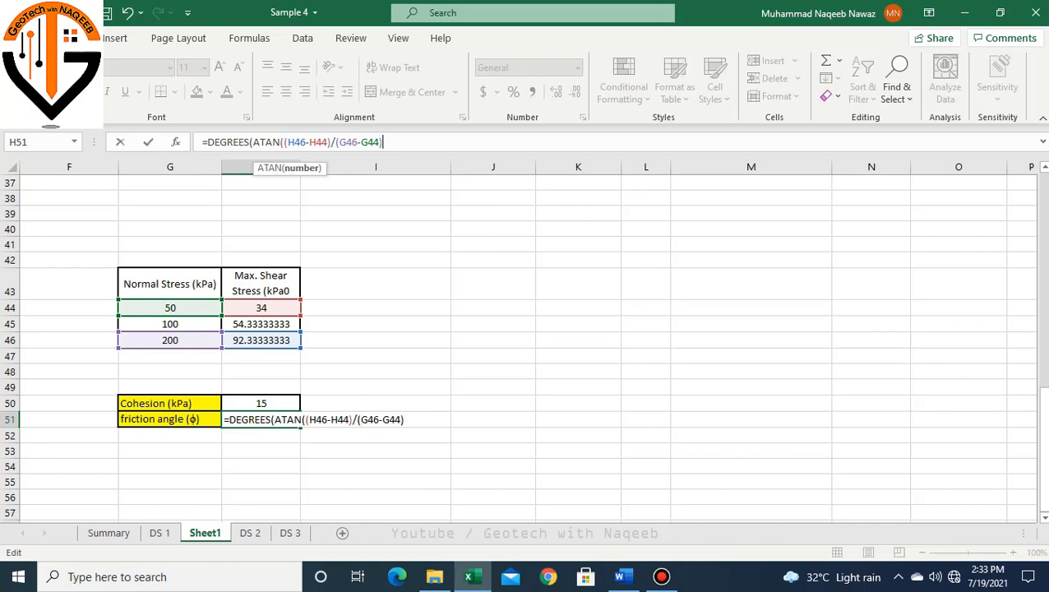
text()))
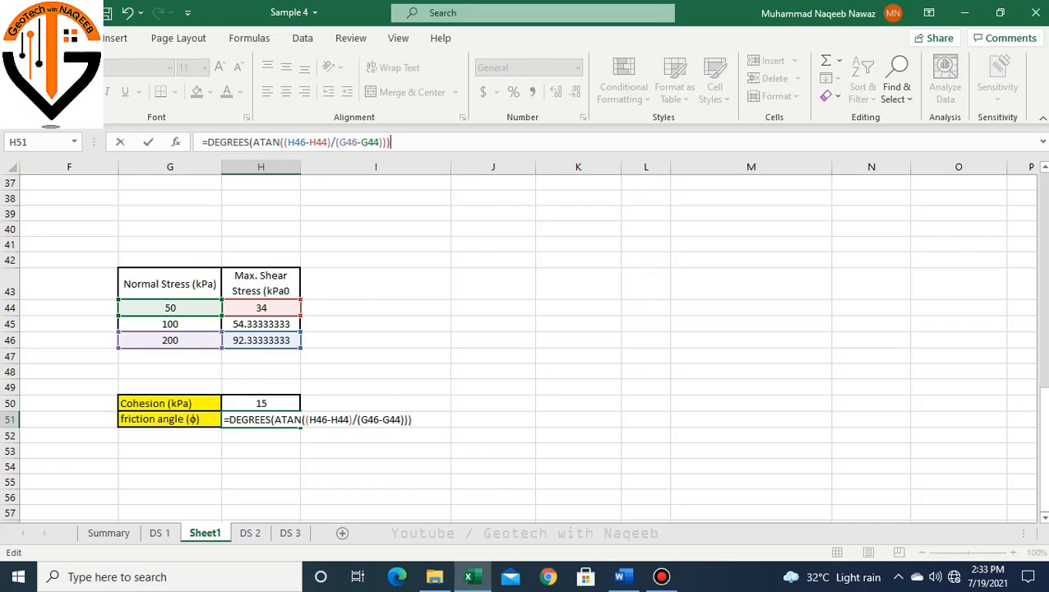
key(Return)
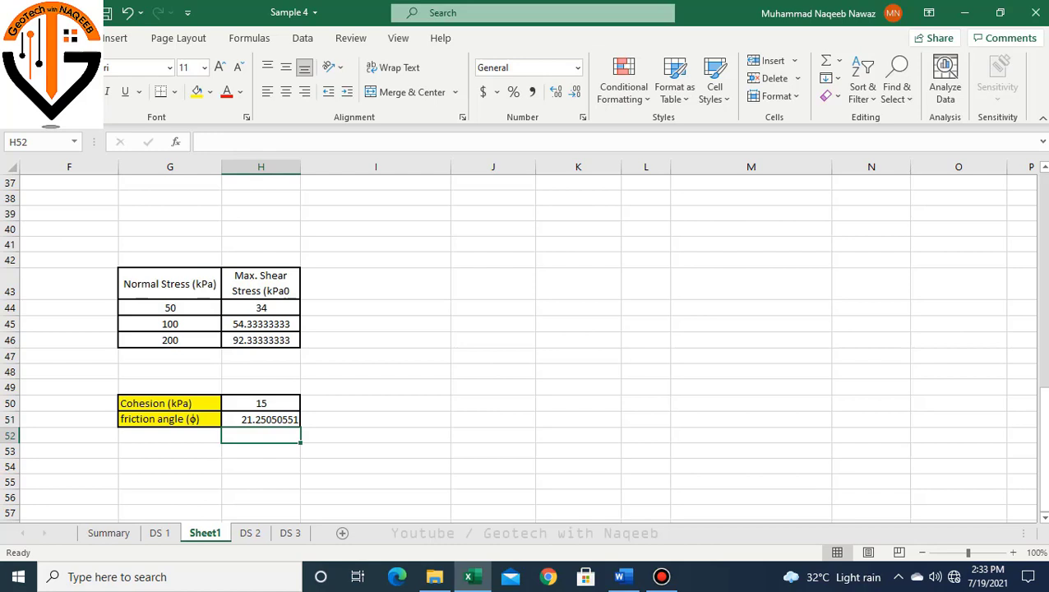
Step: Insert a blank markers-only scatter chart beside the normal stress and maximum shear stress table
click(493, 370)
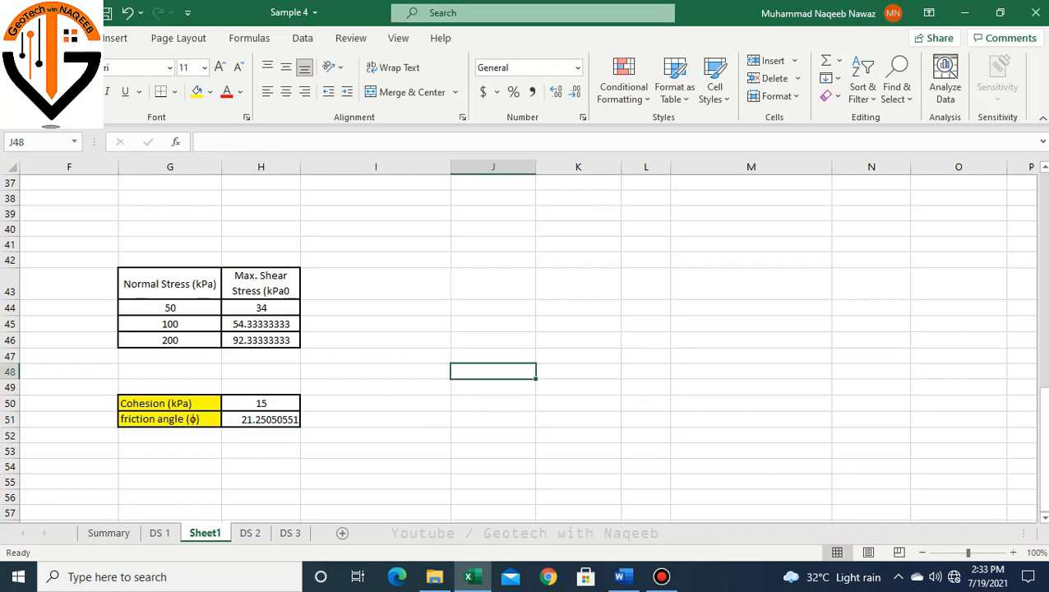
click(375, 371)
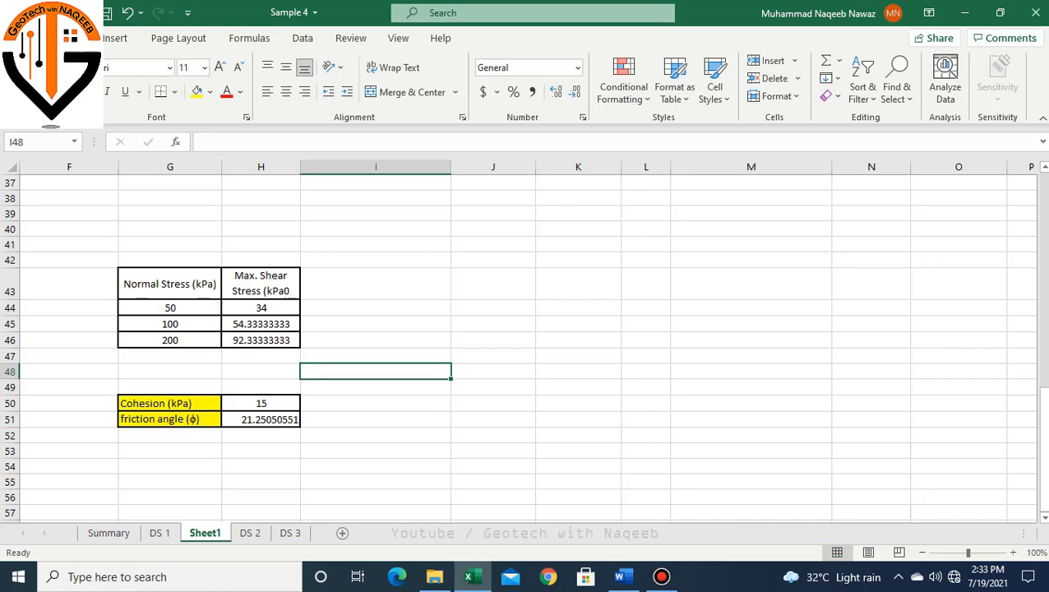
click(115, 37)
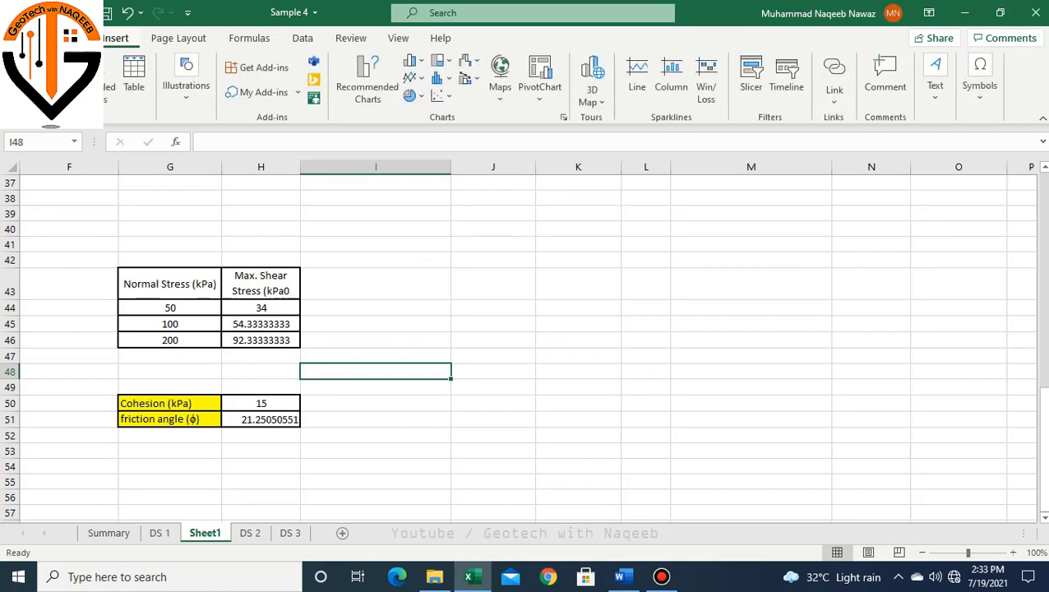
click(437, 95)
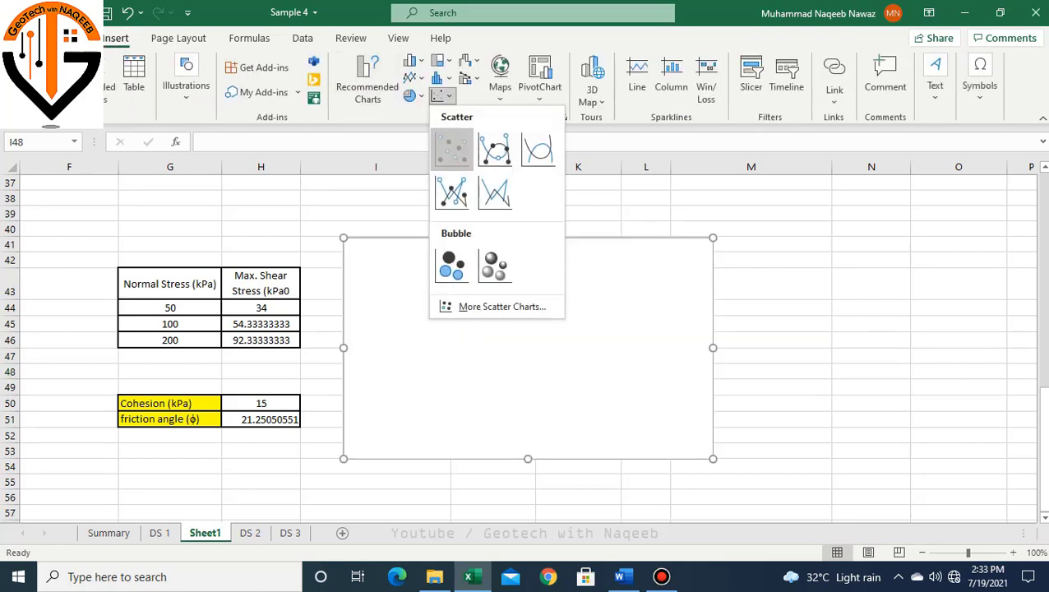
click(450, 147)
right_click(509, 336)
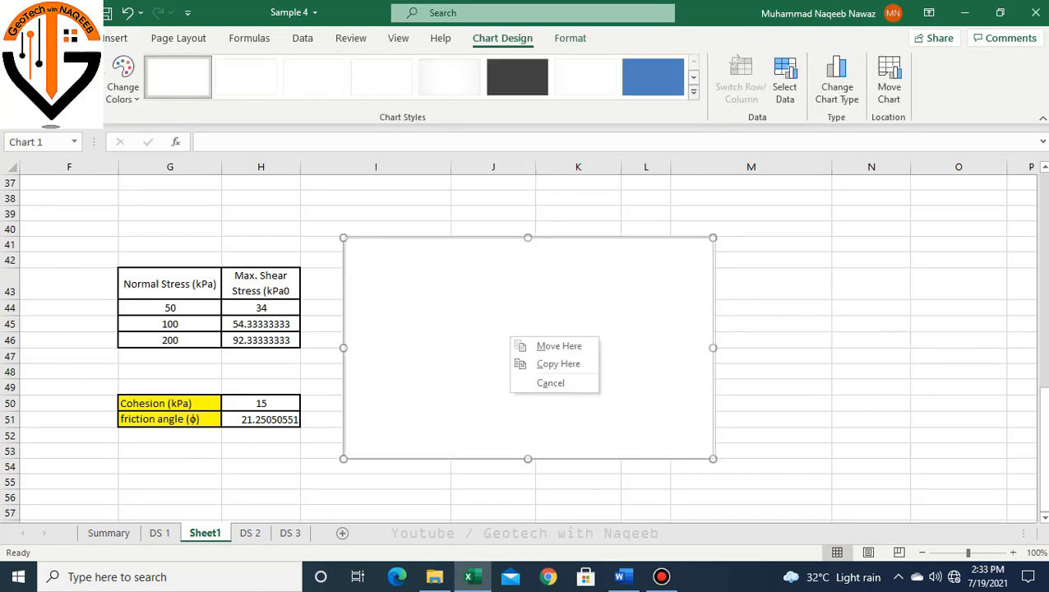
Step: Add a data series to the blank chart, using the normal stresses in G44:G46 as X values
key(Escape)
right_click(490, 345)
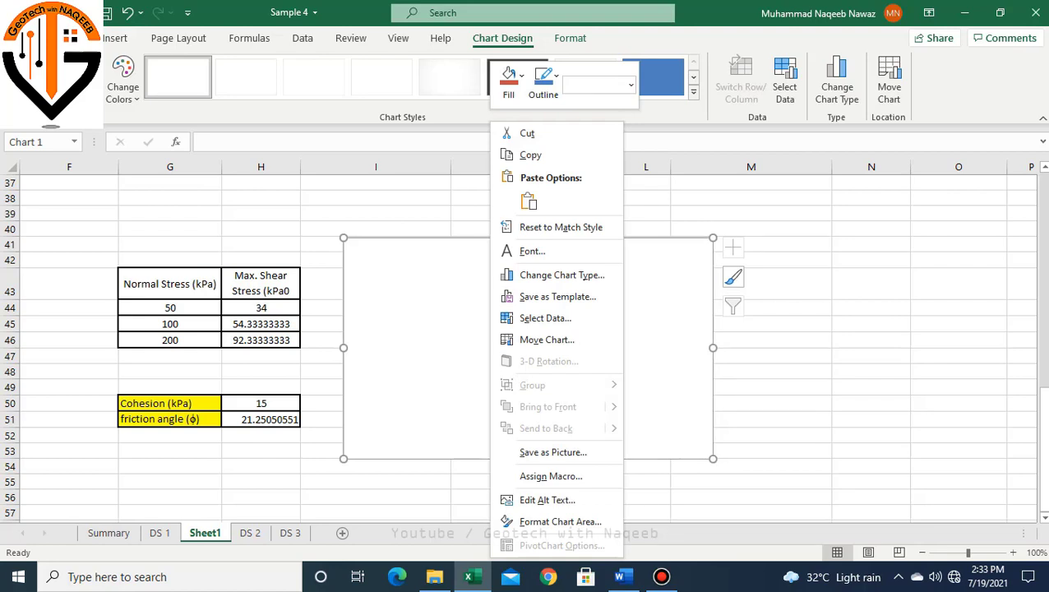
click(544, 318)
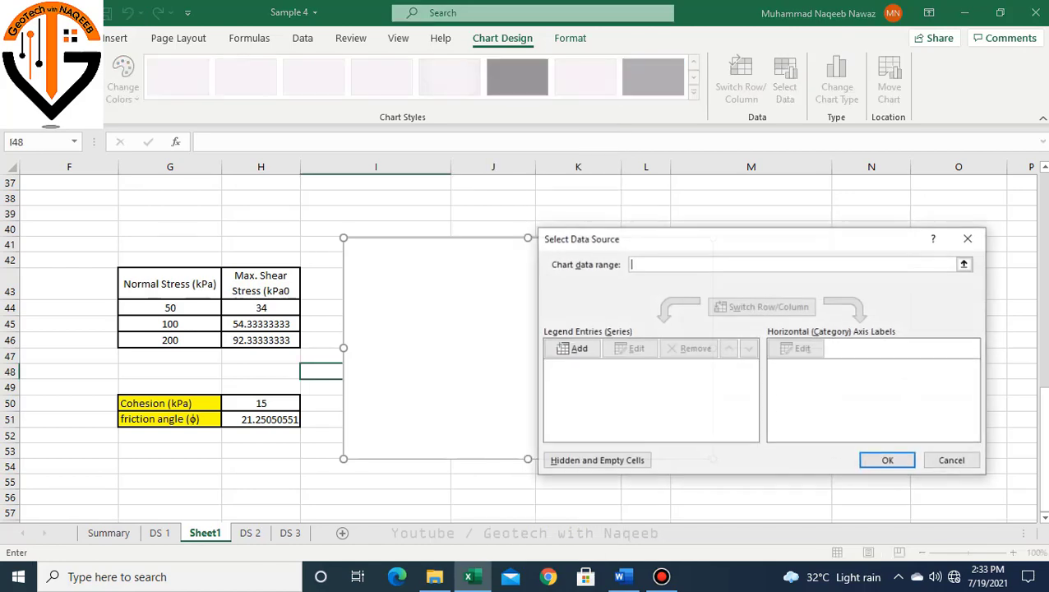
click(572, 347)
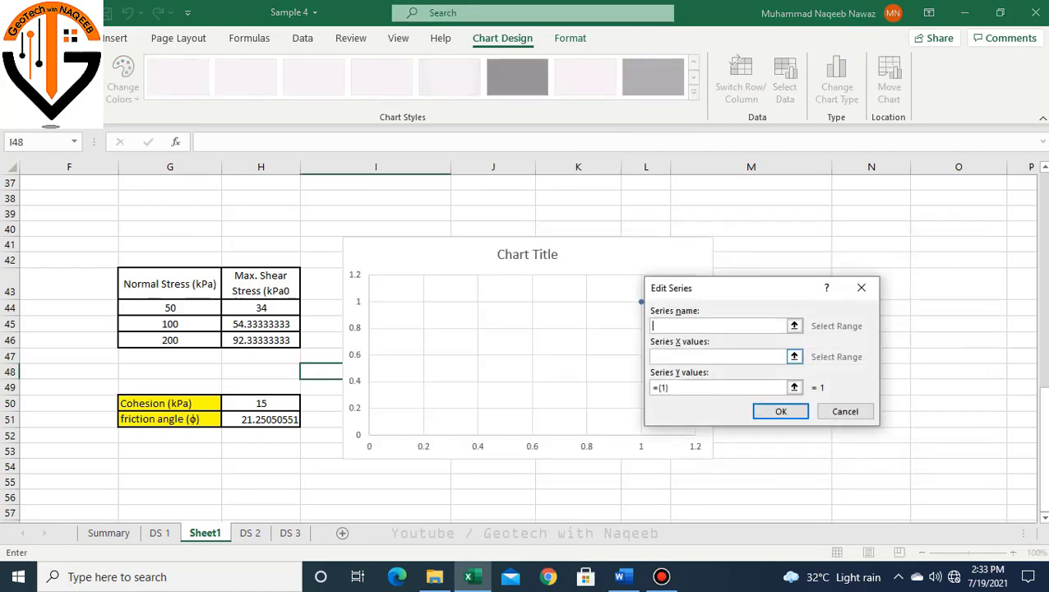
click(794, 356)
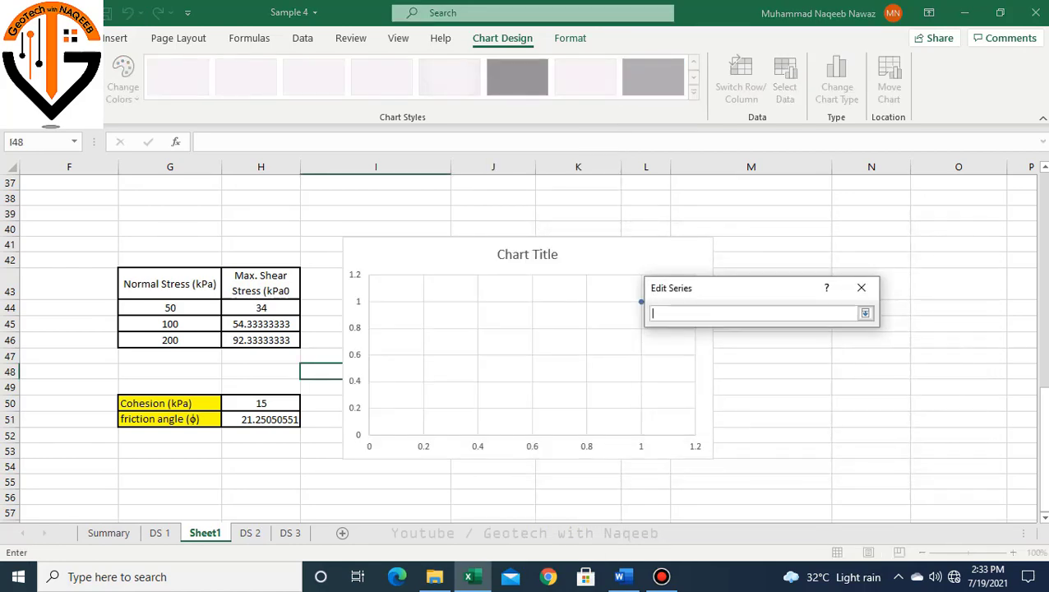
drag(170, 307, 171, 339)
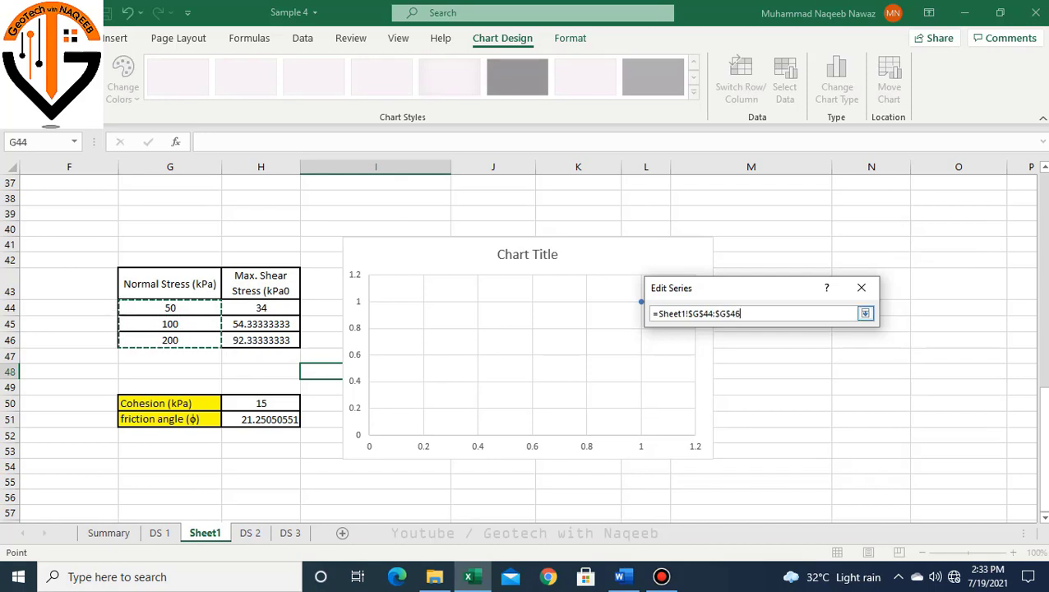
click(864, 313)
Step: Set the series Y values to the maximum shear stresses in H44:H46 and apply the data source
click(794, 386)
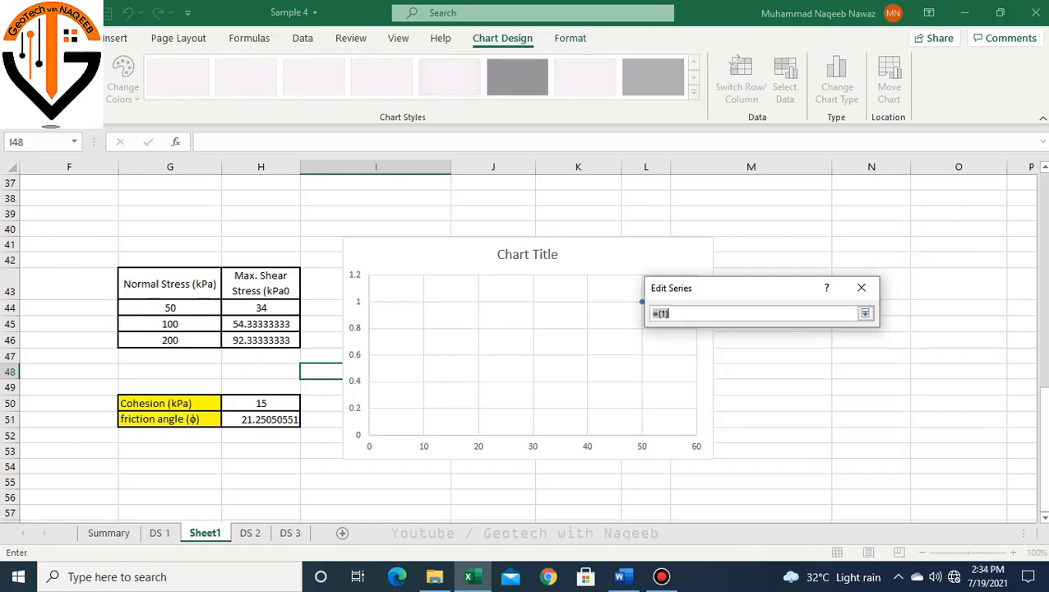
drag(260, 307, 261, 339)
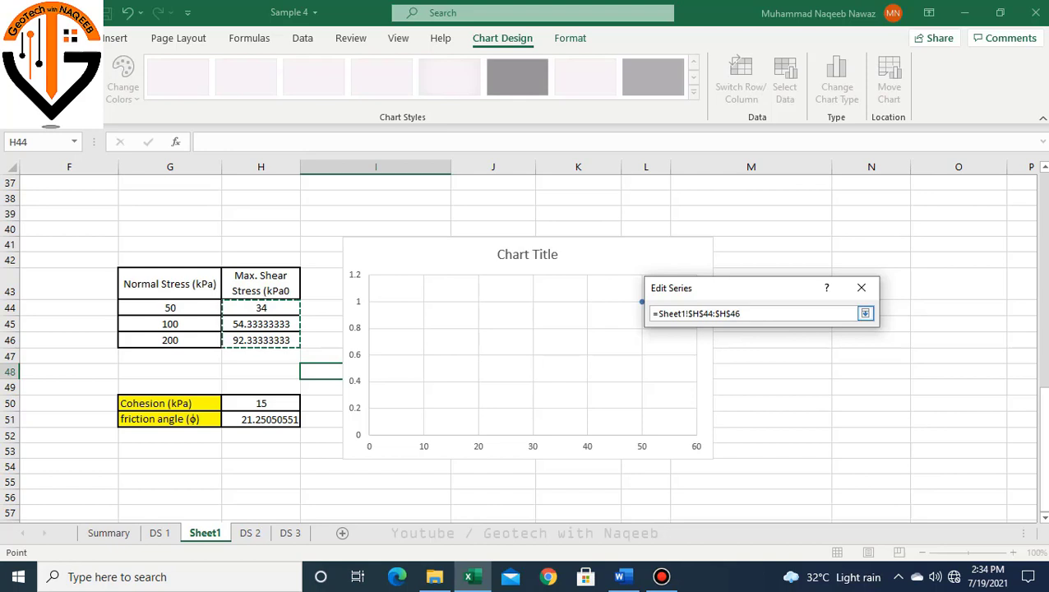
click(864, 313)
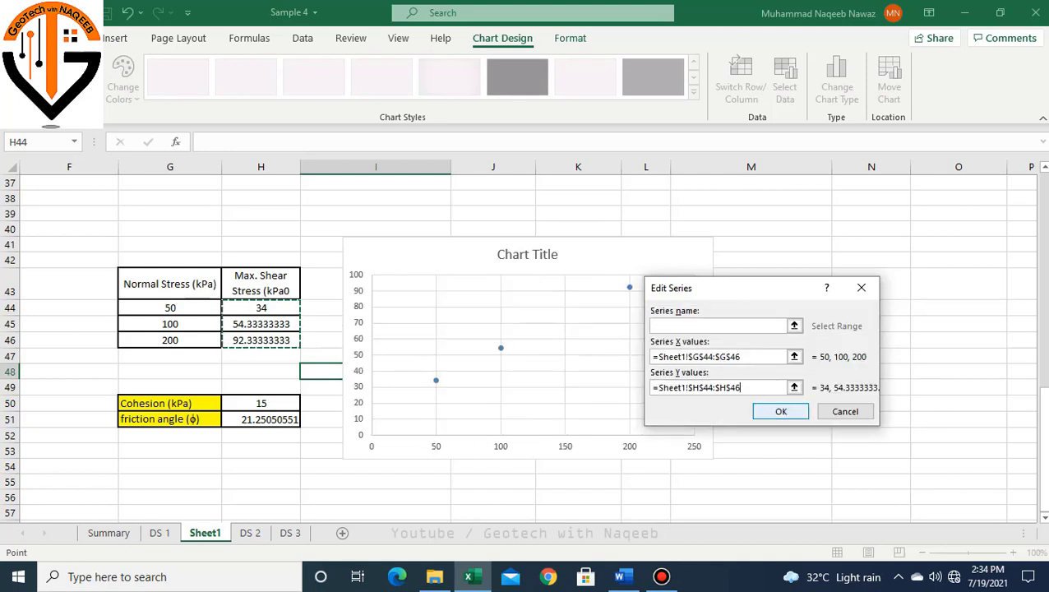
key(Return)
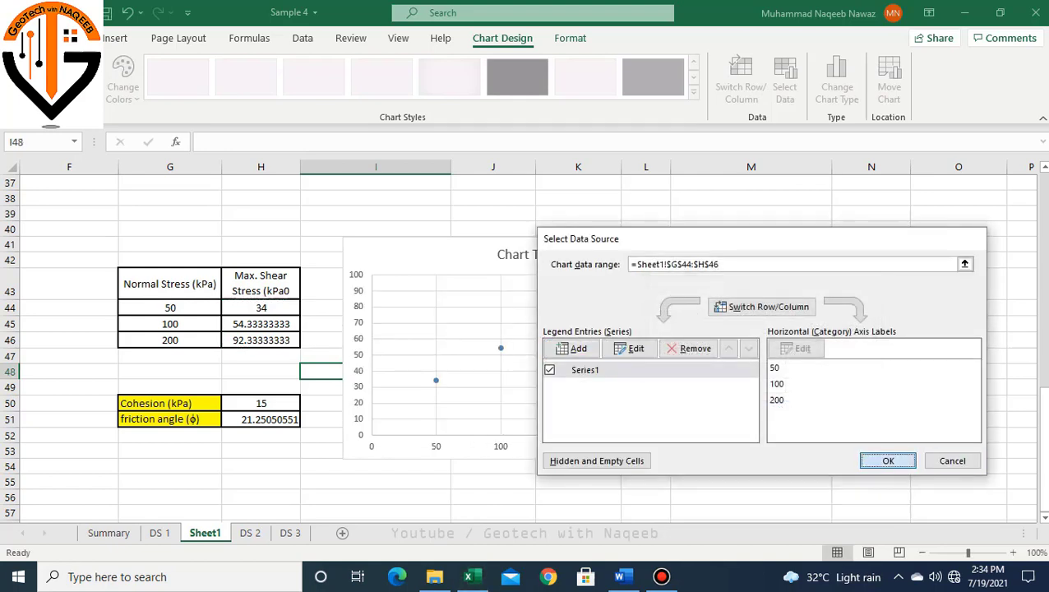
click(887, 460)
Step: Add a linear trendline to the plotted shear stress points
click(732, 247)
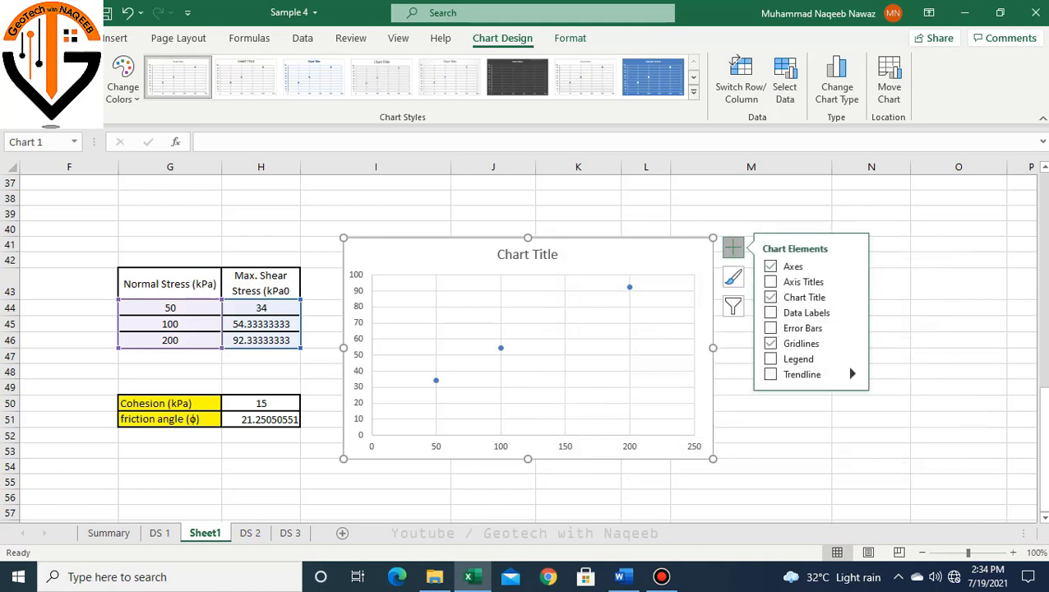
mouse_move(851, 374)
click(892, 378)
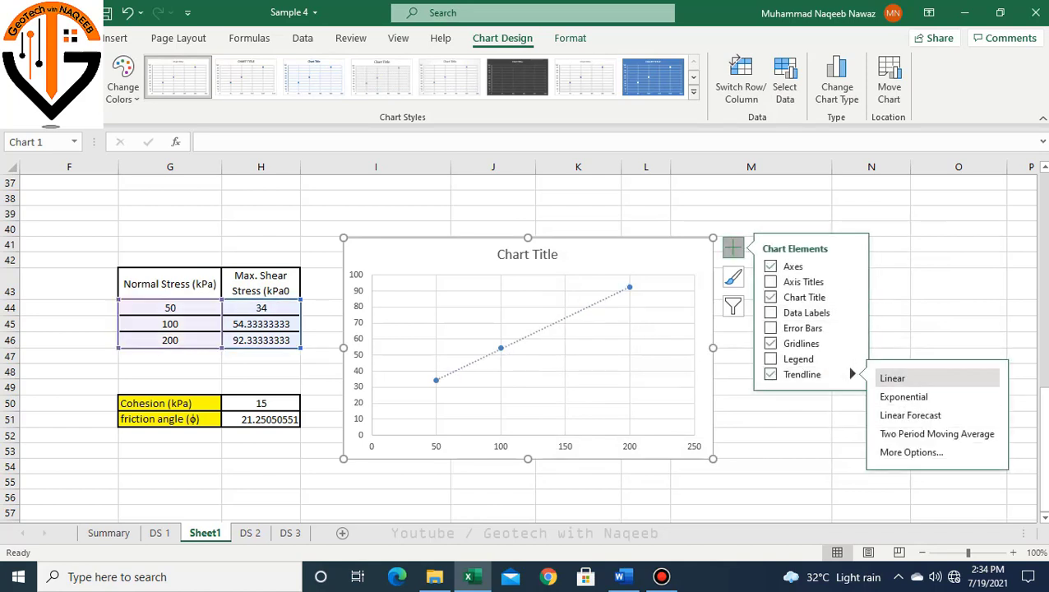
click(773, 435)
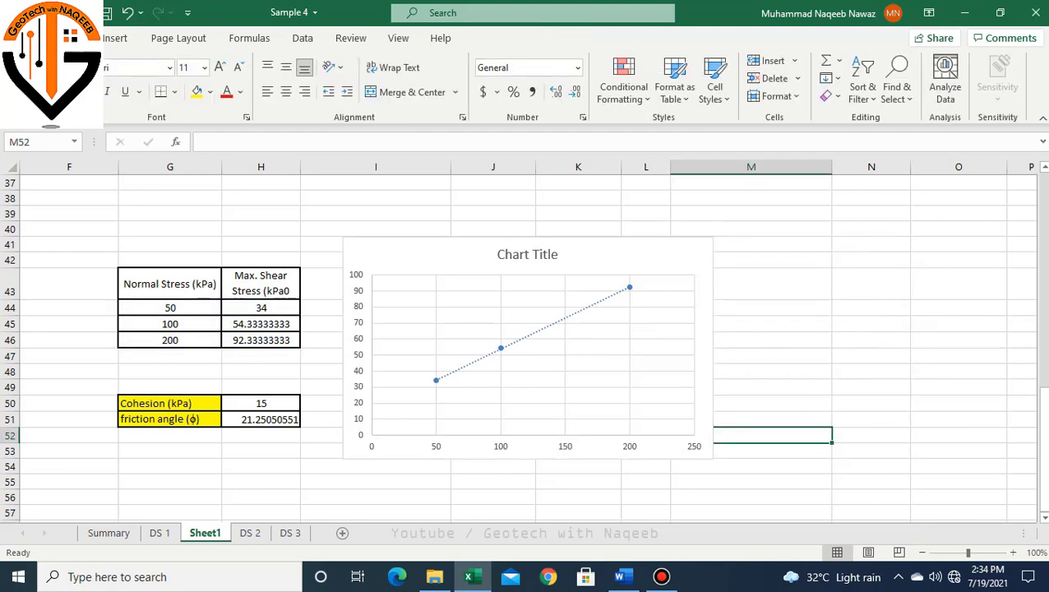
Step: Display the trendline's equation on the chart and enlarge the chart slightly
double_click(564, 318)
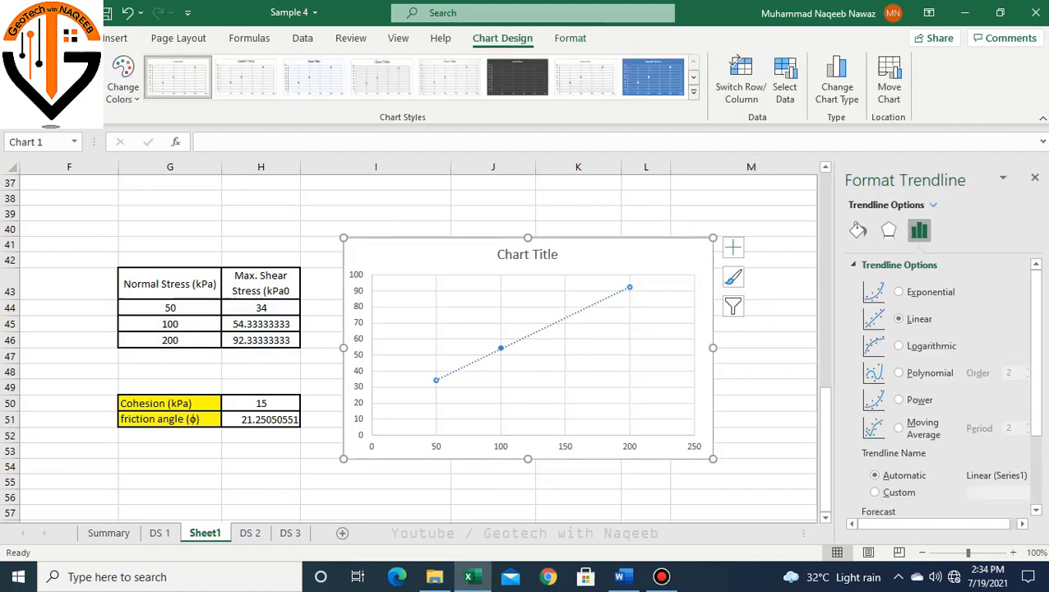
scroll(945, 386, down, 3)
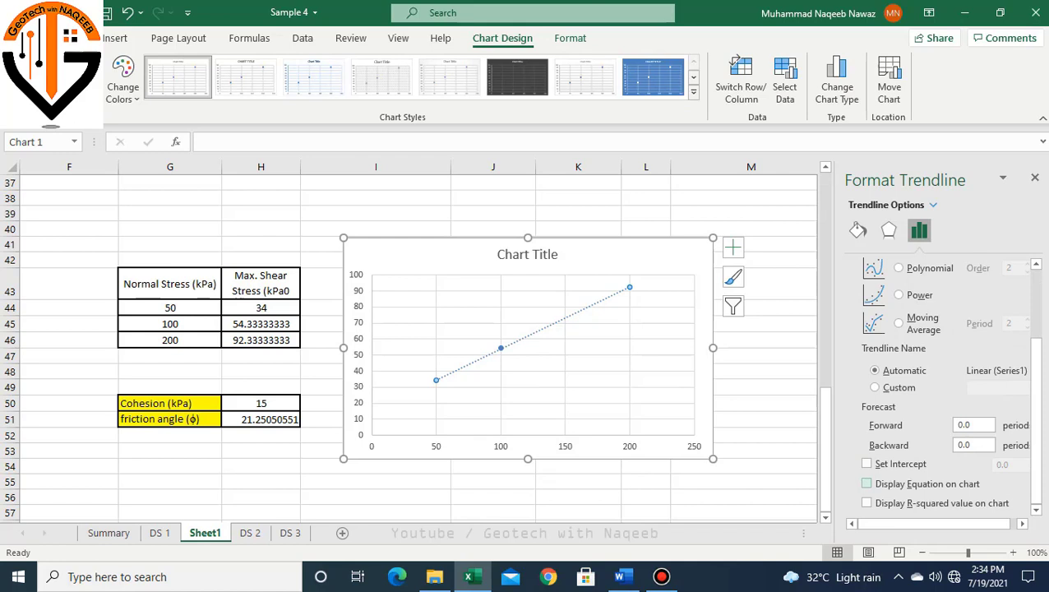
click(866, 483)
click(1034, 177)
click(870, 339)
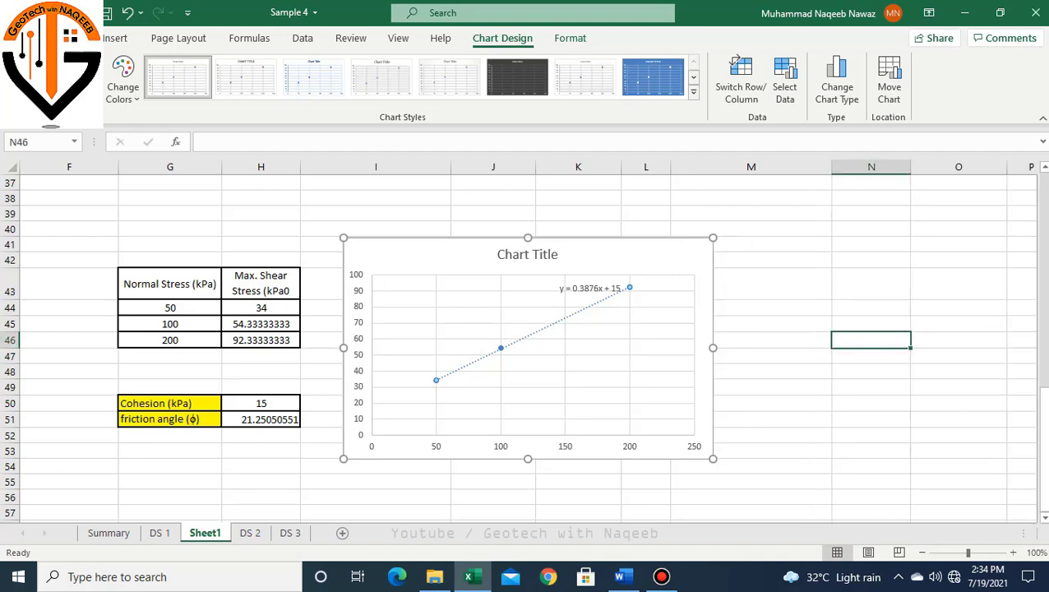
click(641, 370)
drag(713, 458, 739, 471)
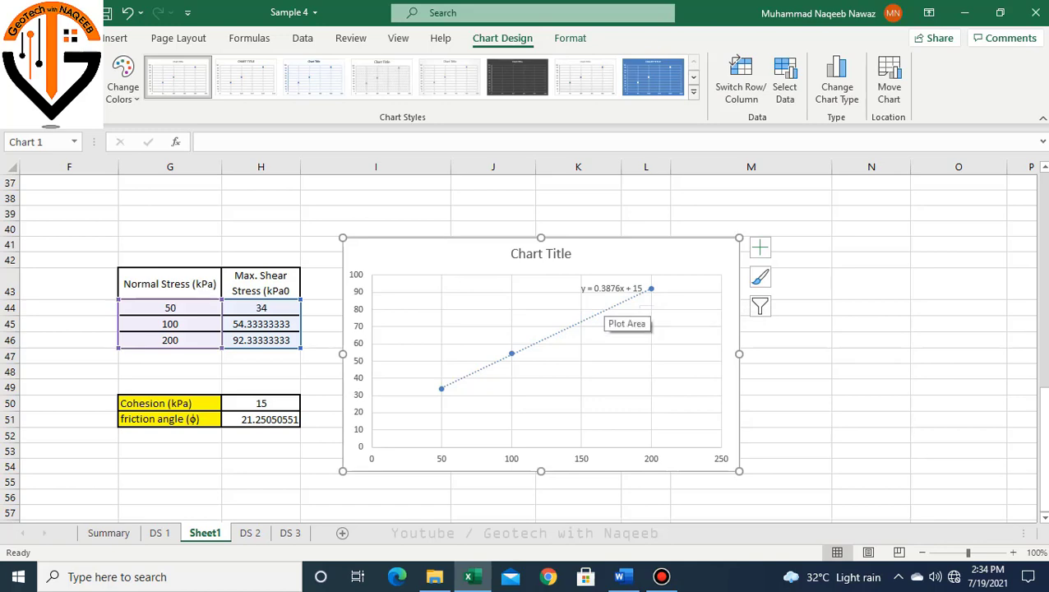
Step: Enter the trendline slope as 0.387 in K58 below the chart
scroll(604, 311, down, 3)
scroll(526, 345, up, 1)
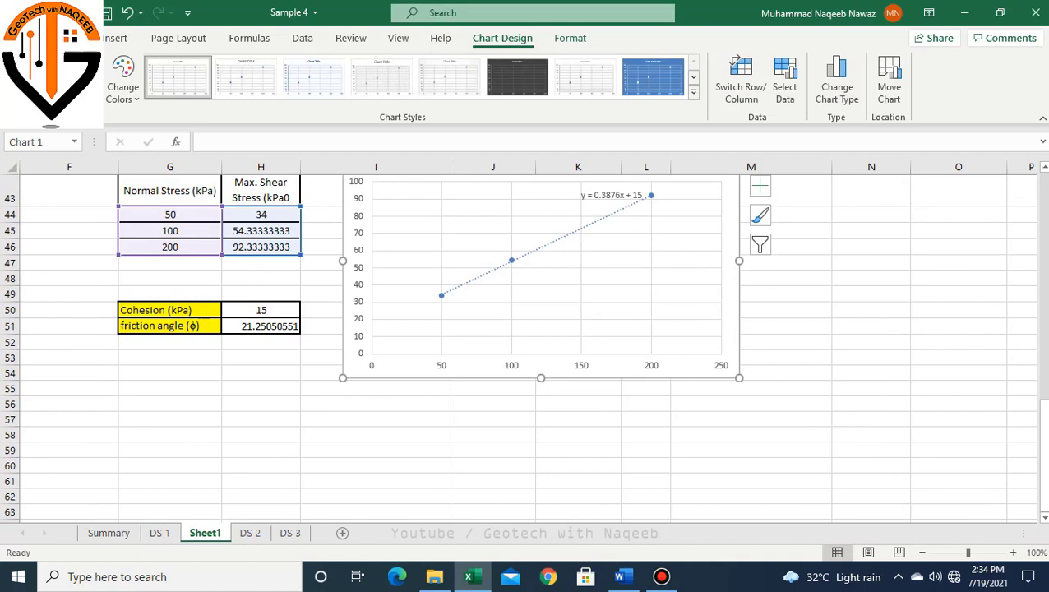
click(578, 434)
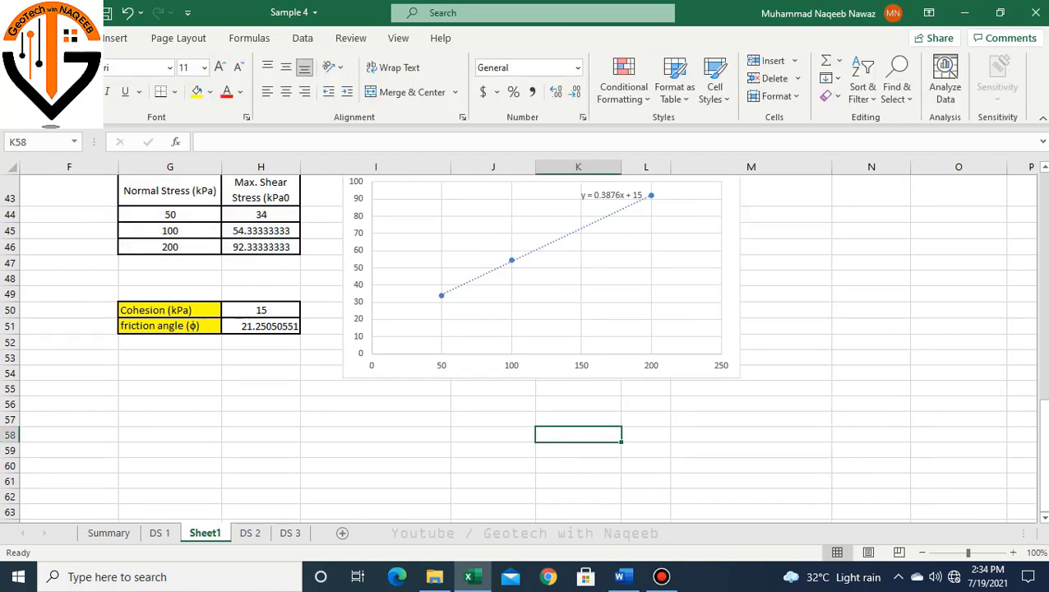
text(0.3)
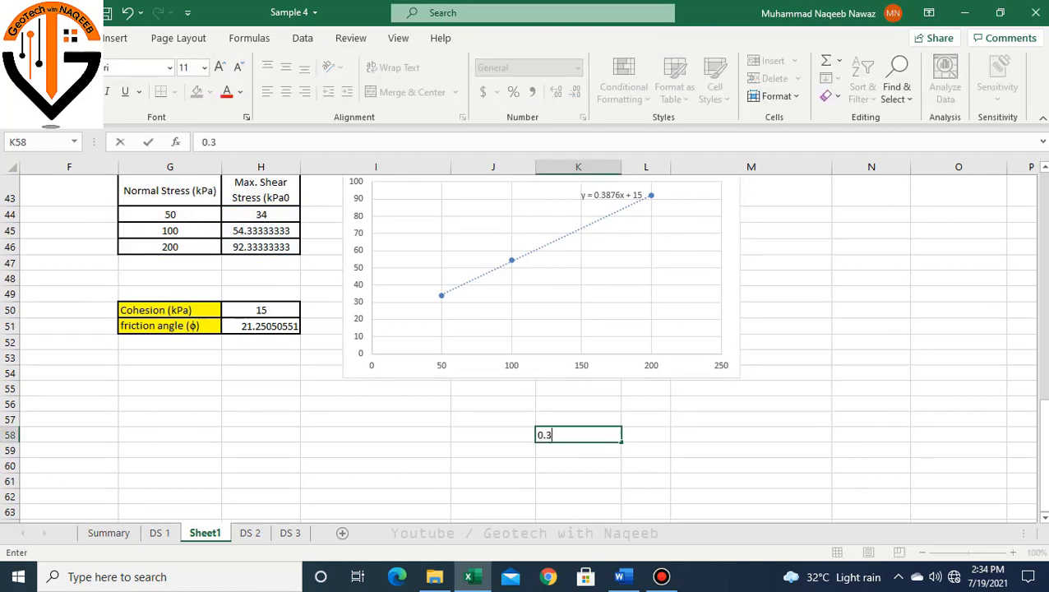
text(87)
key(Return)
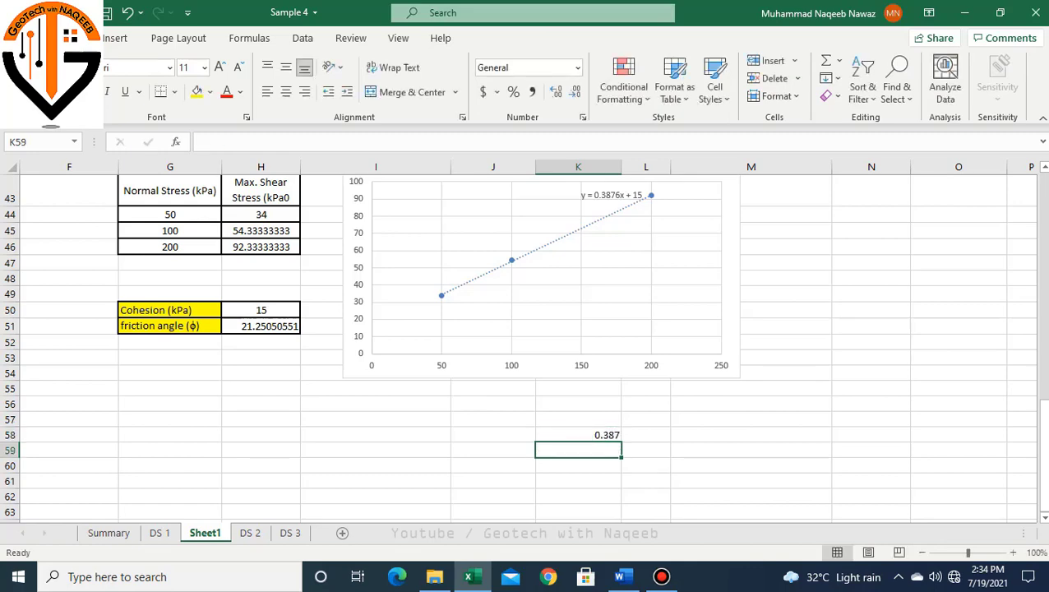
Step: Calculate the arctangent of the slope in K59 with =ATAN(K58)
scroll(524, 347, up, 2)
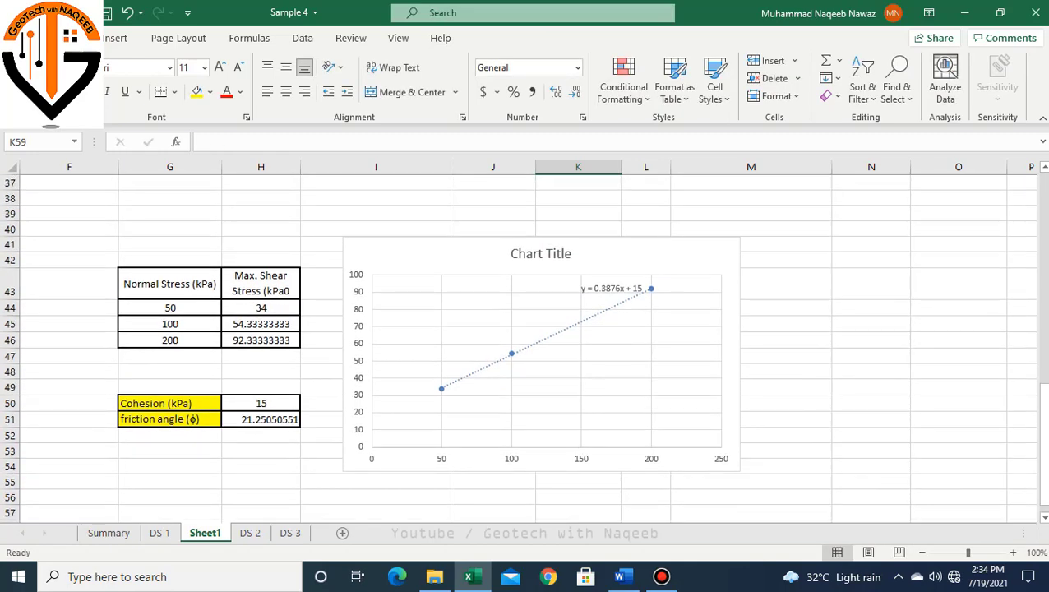
scroll(524, 347, down, 2)
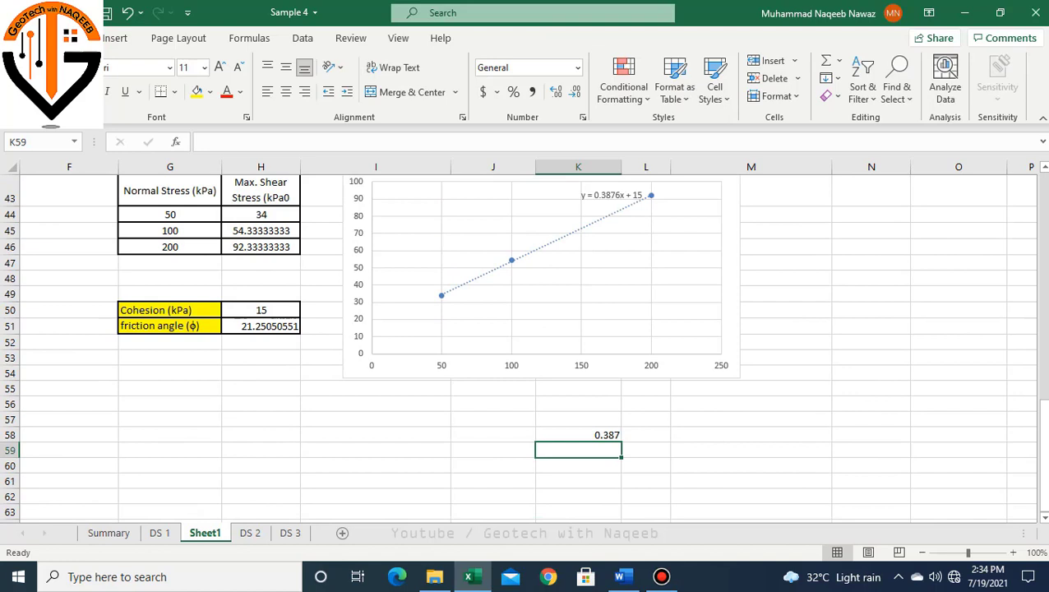
text(=)
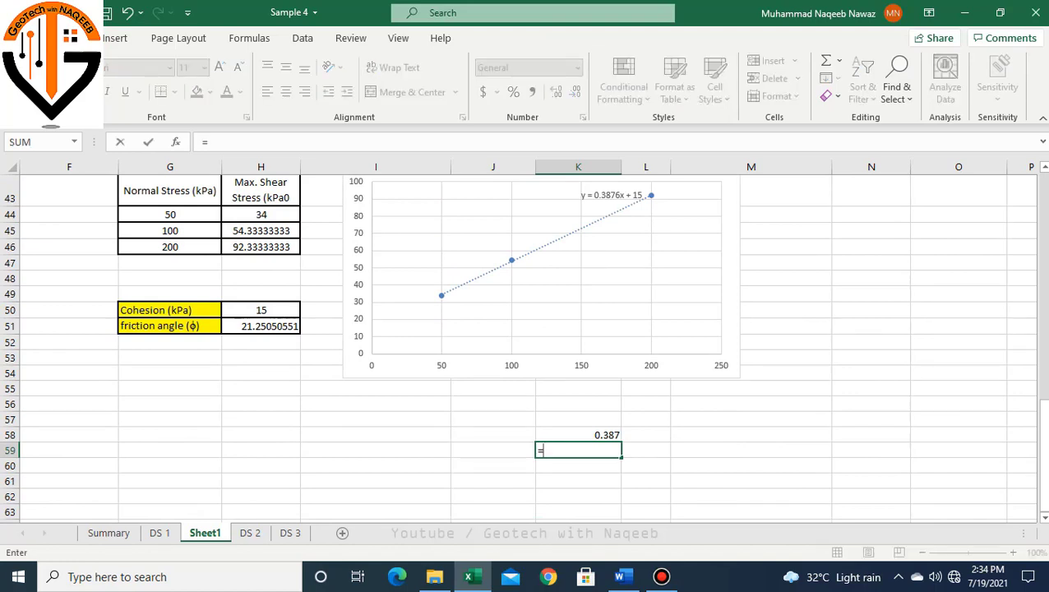
text(A)
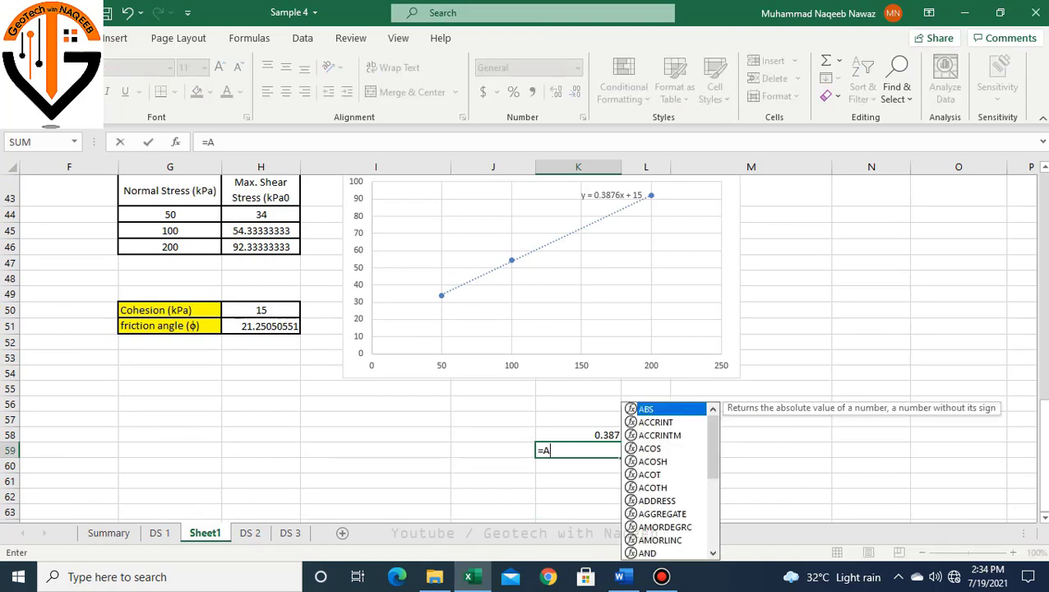
text(TA)
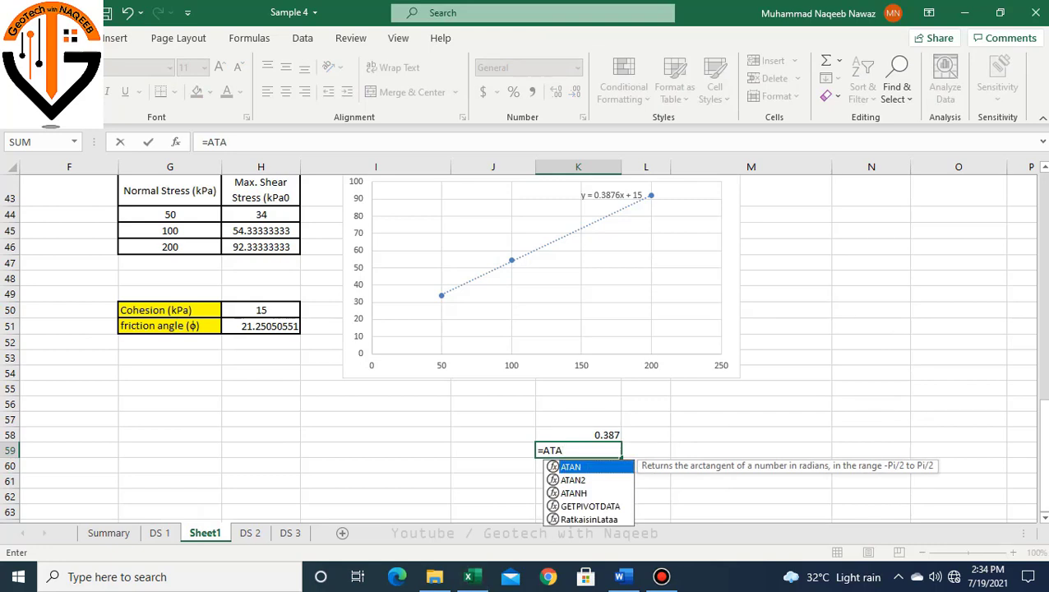
key(Tab)
key(Up)
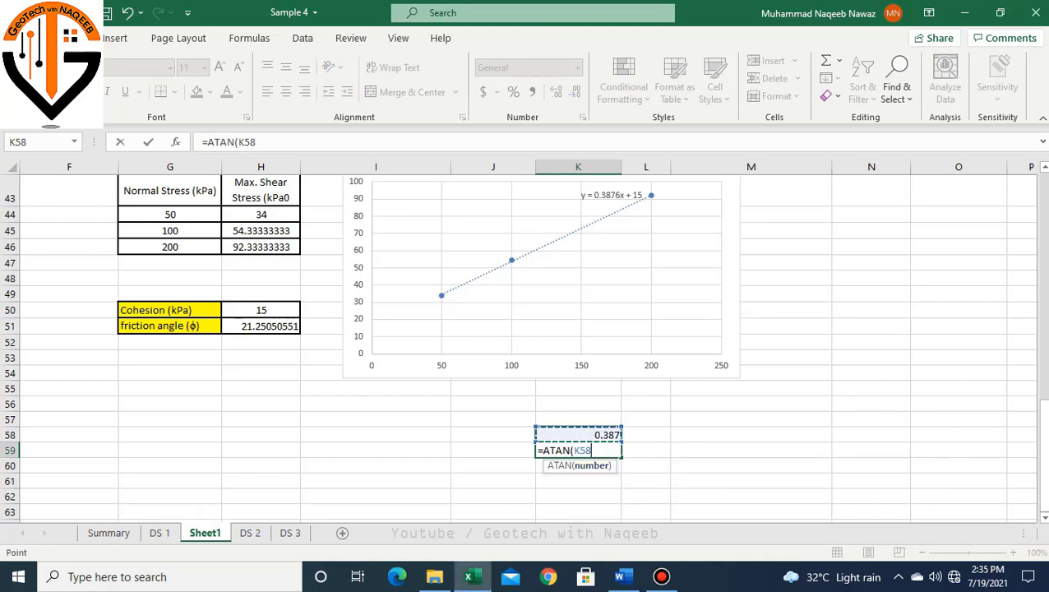
text())
key(Return)
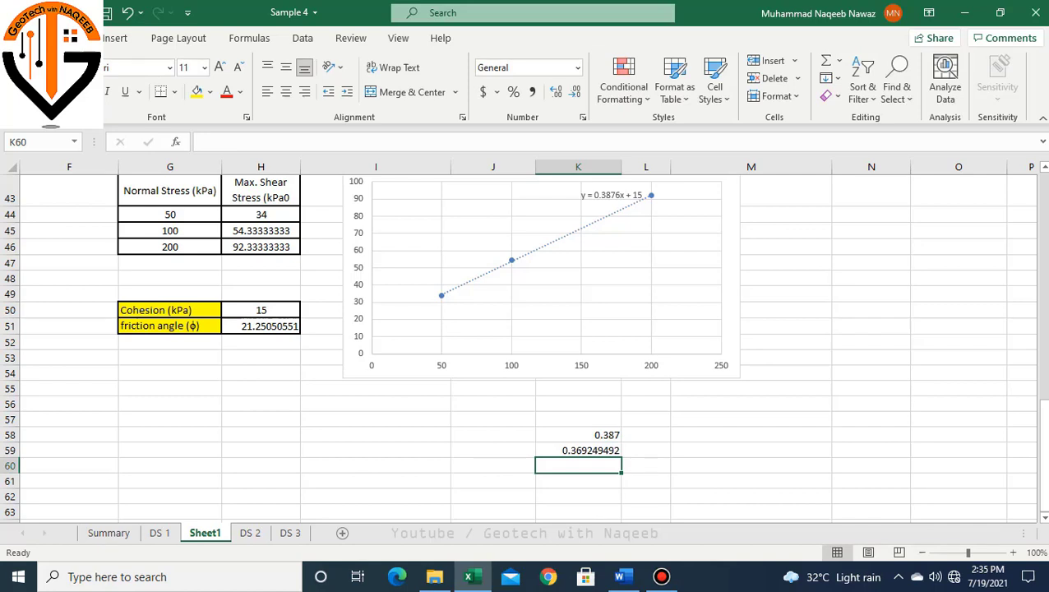
Step: Convert the arctangent from radians to degrees in K60 with =K59*57.4
text(=)
key(BackSpace)
text(=)
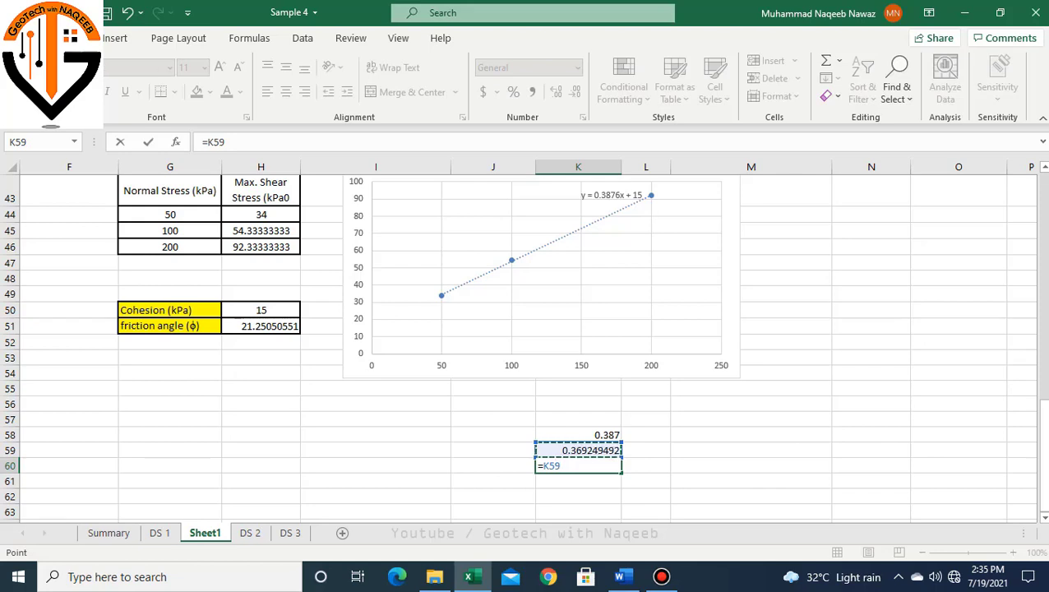
text(*57.4)
key(Return)
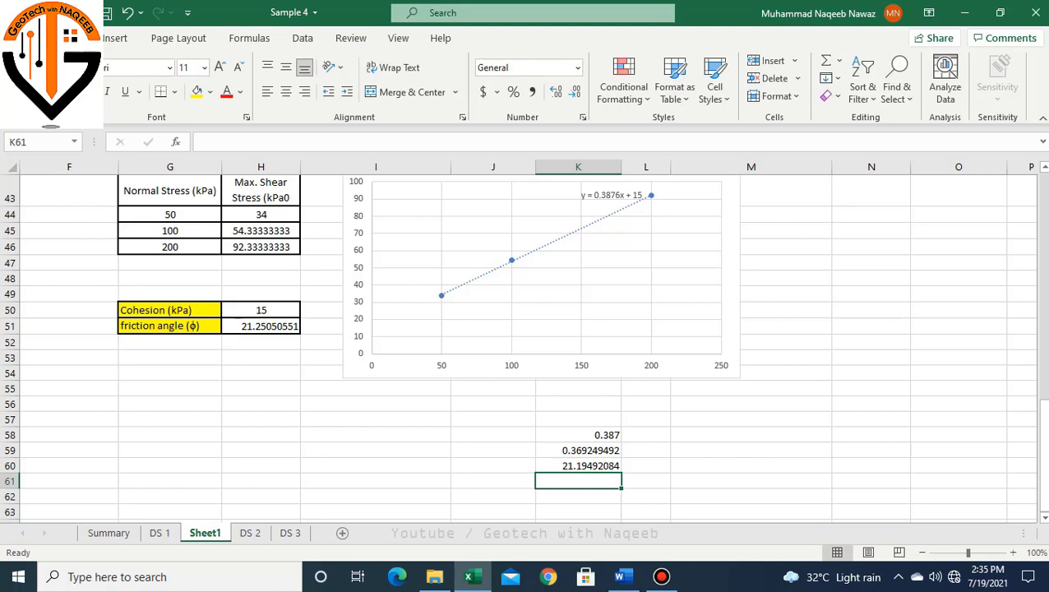
scroll(522, 347, up, 1)
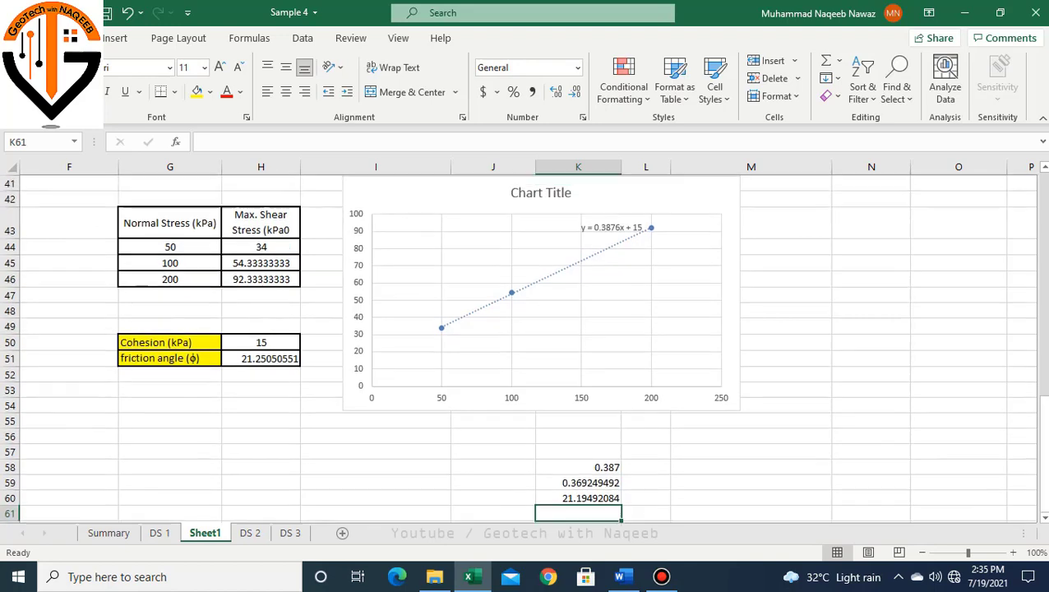